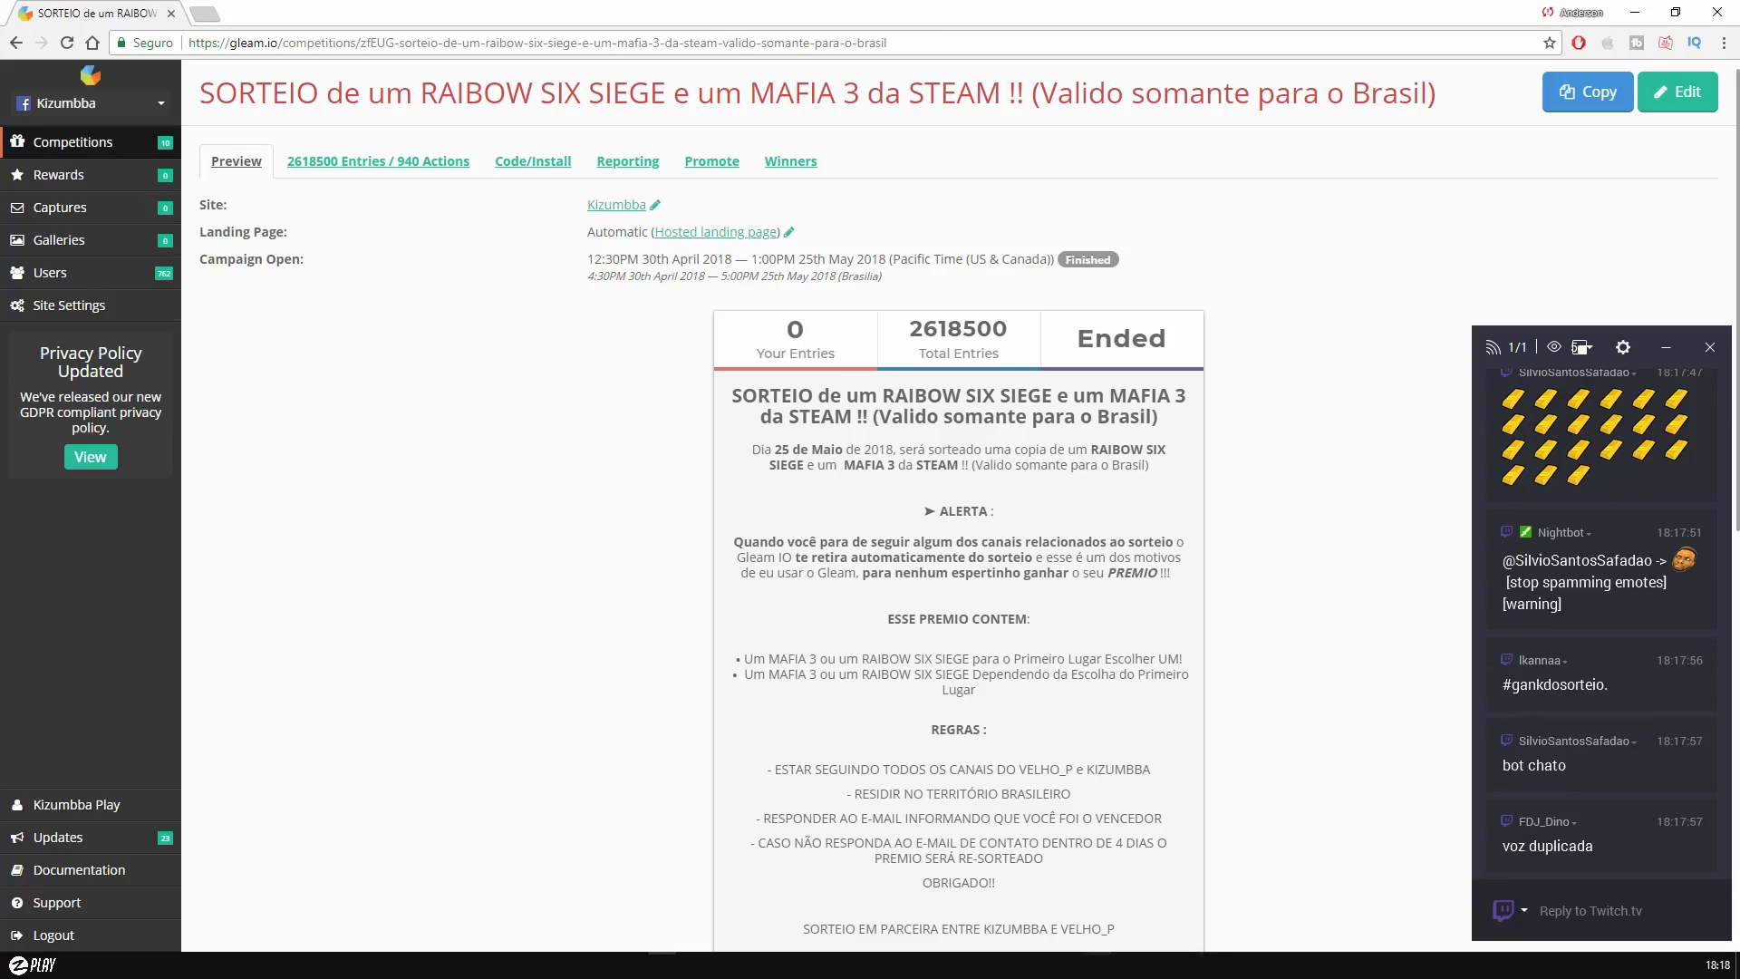
Switch to OBS, lower the DISCORD / MUSIC mixer channel to -29.7 dB, and return to the competition page.
{"action": "key", "text": "alt+Tab"}
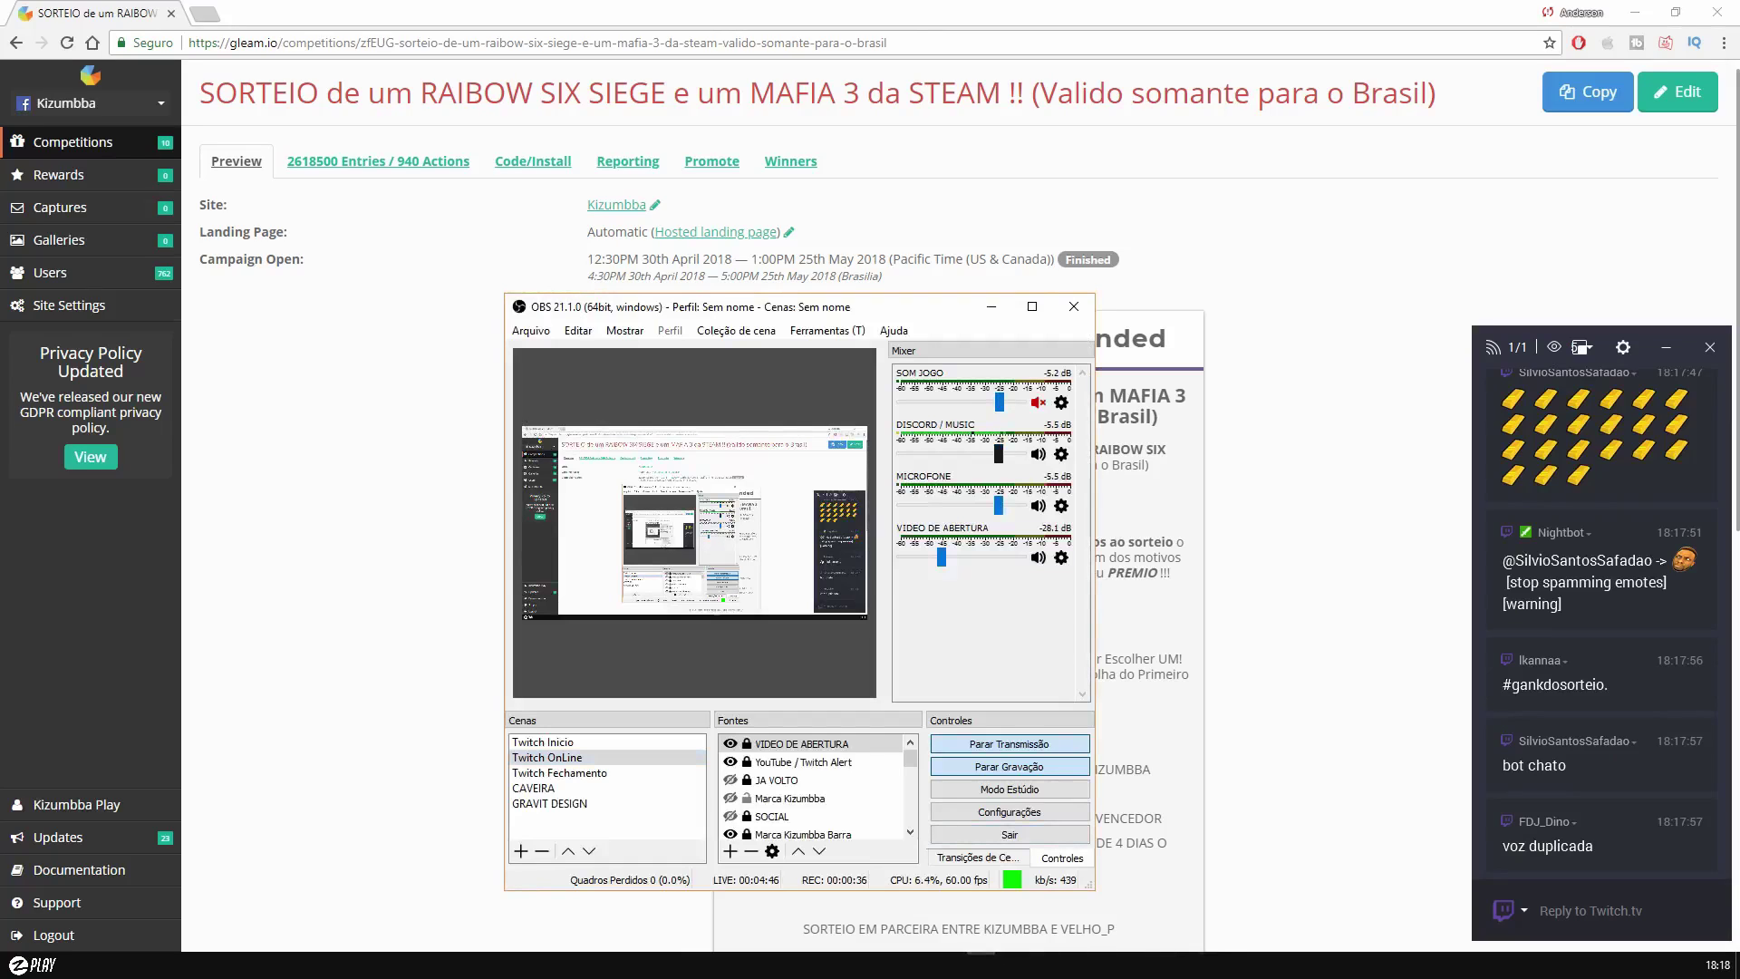
{"action": "key", "text": "Left"}
{"action": "key", "text": "Left"}
{"action": "key", "text": "Left"}
{"action": "key", "text": "Left"}
{"action": "key", "text": "Left"}
{"action": "key", "text": "Left"}
{"action": "key", "text": "Left"}
{"action": "key", "text": "Left"}
{"action": "key", "text": "Left"}
{"action": "key", "text": "Left"}
{"action": "key", "text": "Left"}
{"action": "key", "text": "Left"}
{"action": "key", "text": "Left"}
{"action": "key", "text": "Left"}
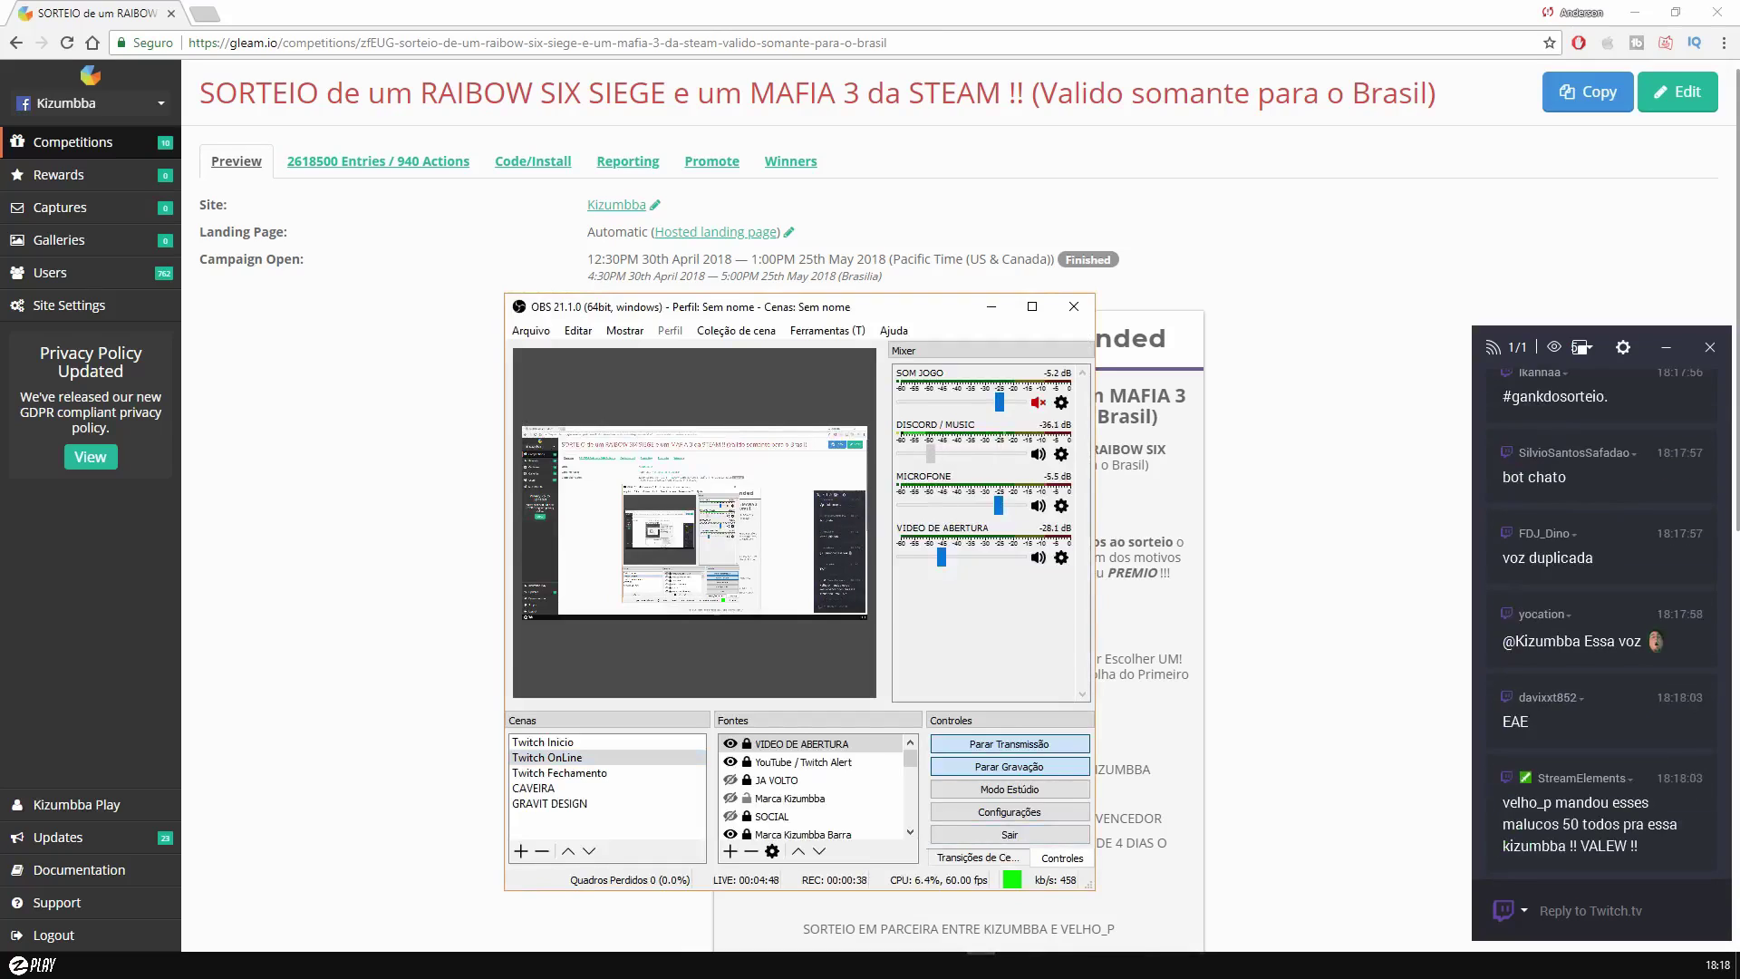
{"action": "key", "text": "Right"}
{"action": "key", "text": "Right"}
{"action": "key", "text": "Right"}
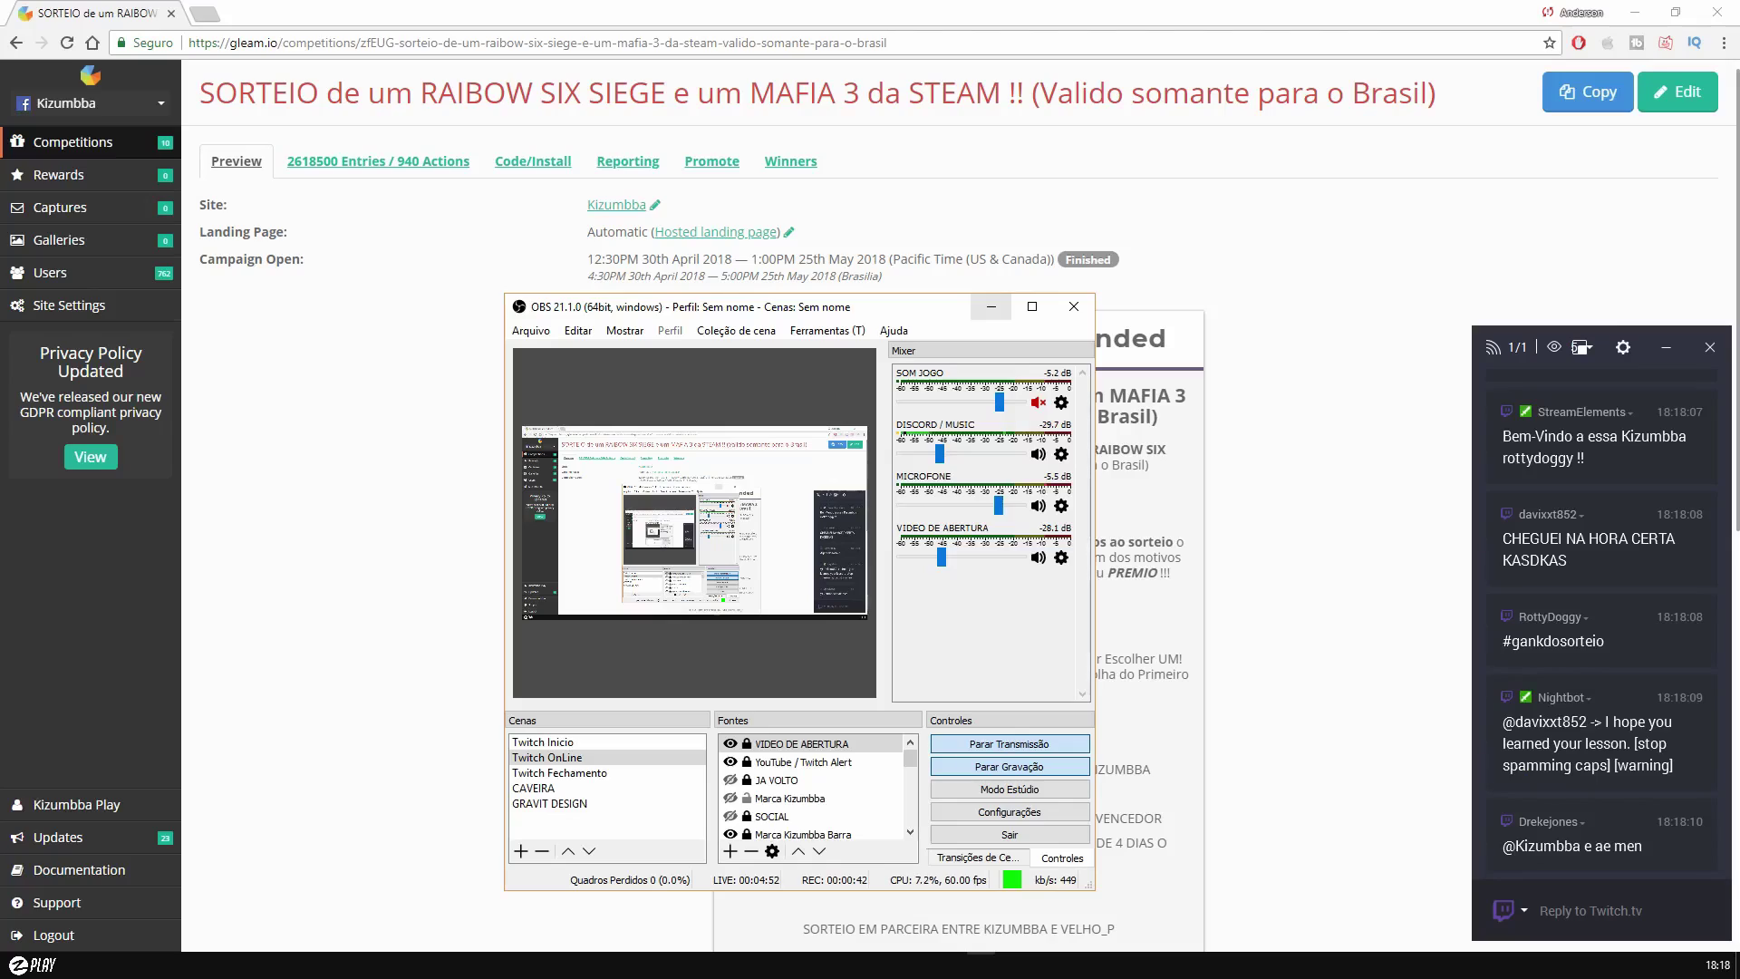
{"action": "key", "text": "alt+Tab"}
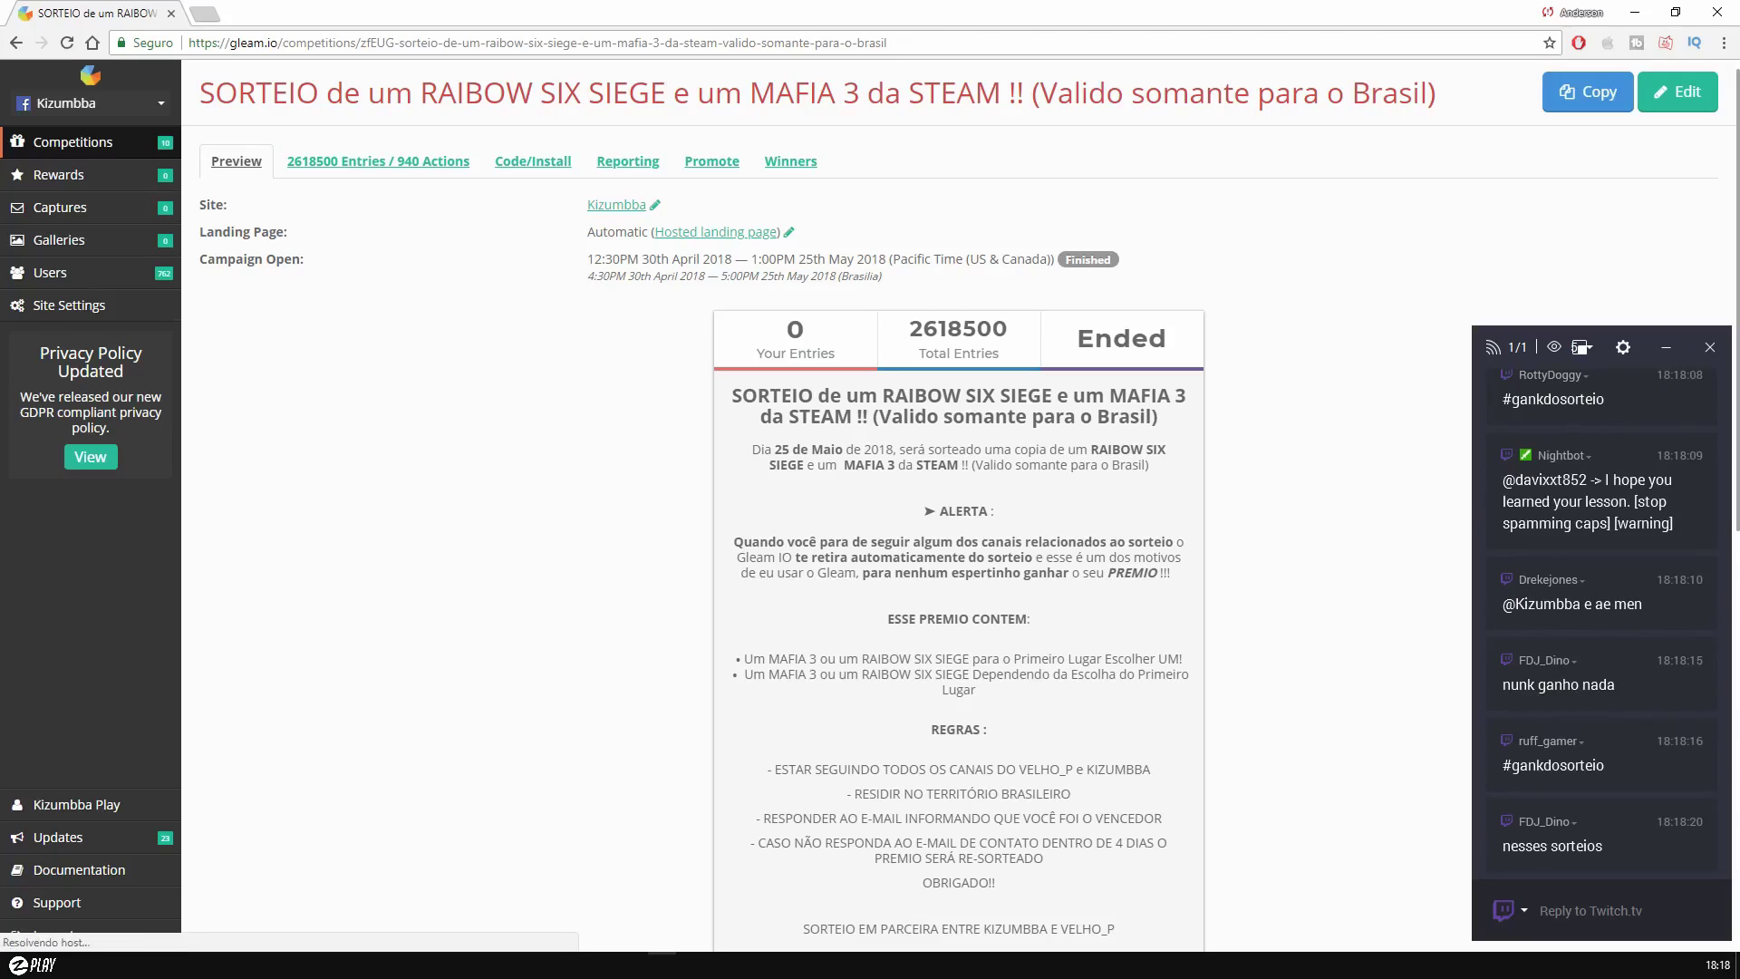
{"action": "left_click_drag", "start_coordinate": [908, 328], "coordinate": [1000, 353]}
{"action": "left_click", "coordinate": [1000, 353]}
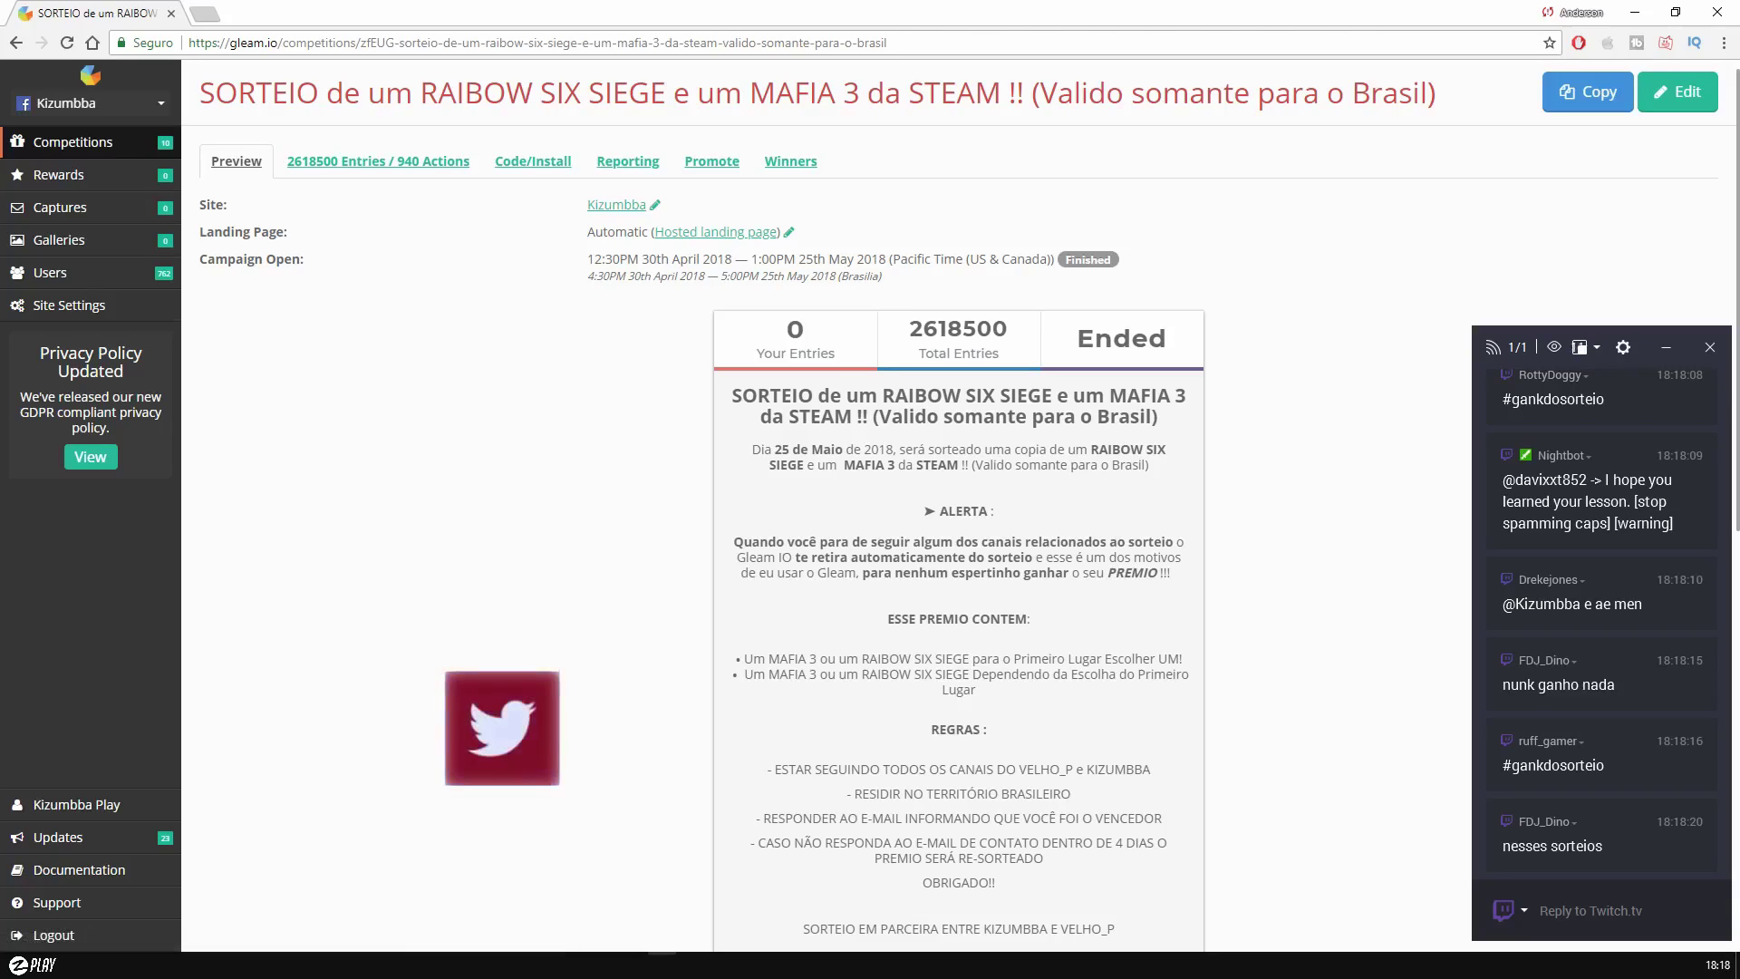
{"action": "scroll", "coordinate": [958, 544], "scroll_direction": "down", "scroll_amount": 2}
{"action": "scroll", "coordinate": [958, 507], "scroll_direction": "up", "scroll_amount": 2}
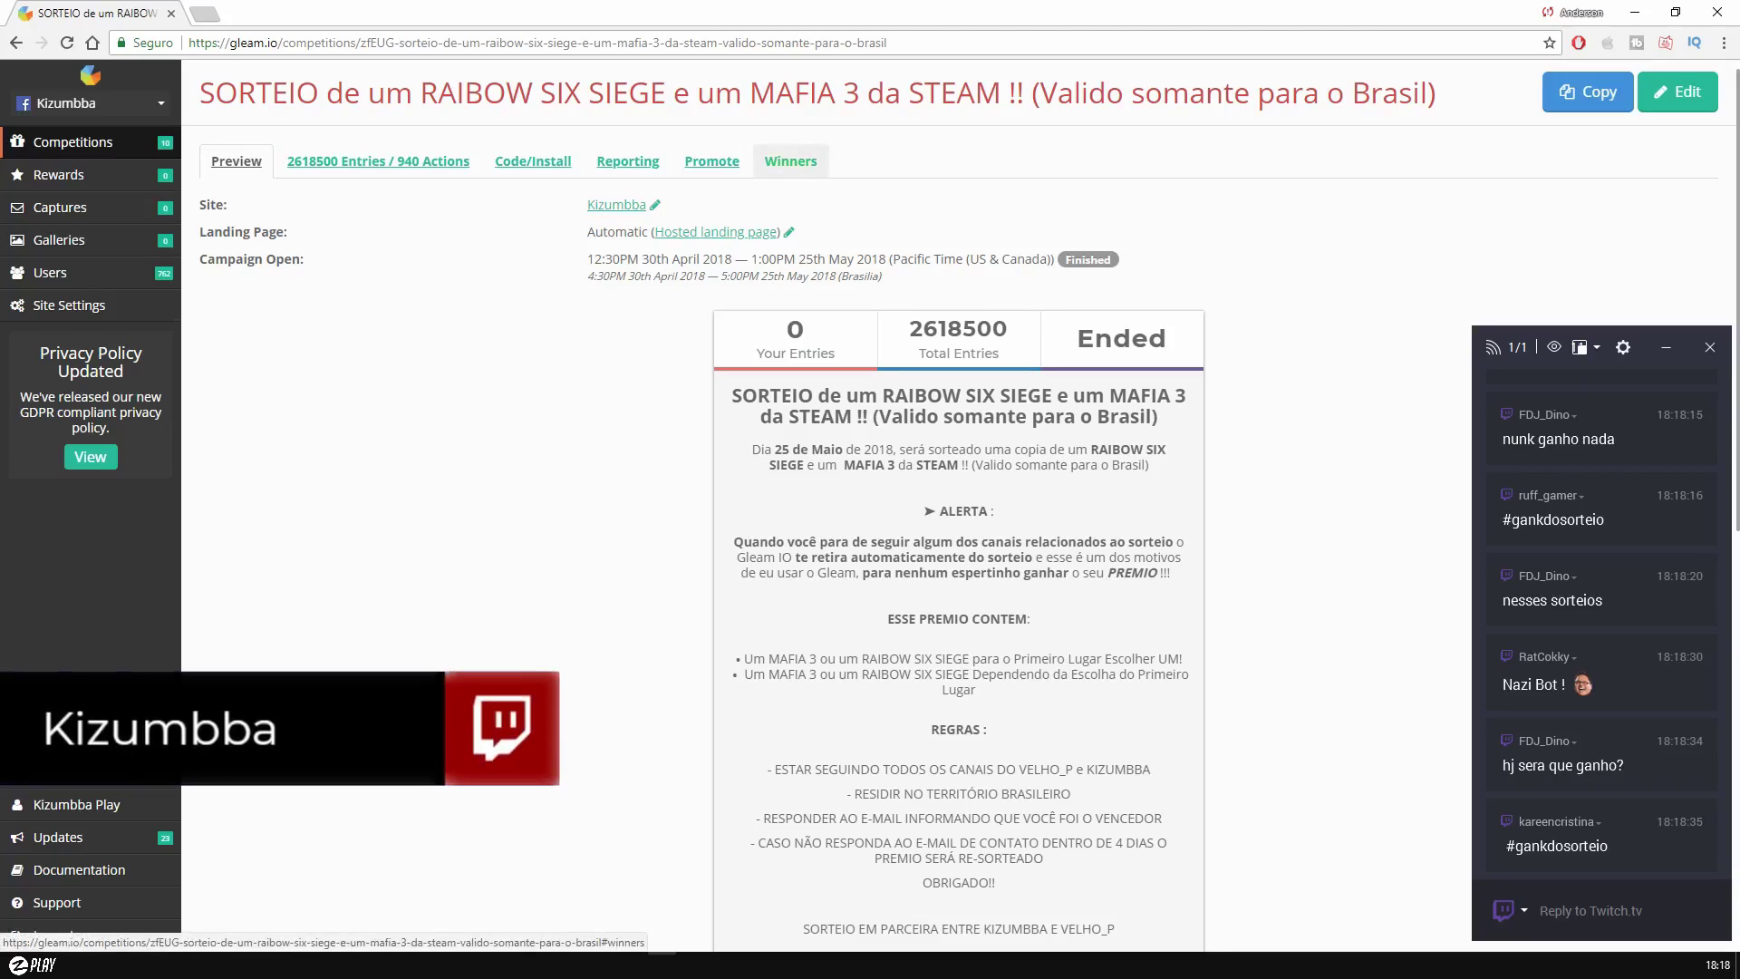
Draw 2 winners for the competition without allowing repeat winners.
{"action": "left_click", "coordinate": [790, 161]}
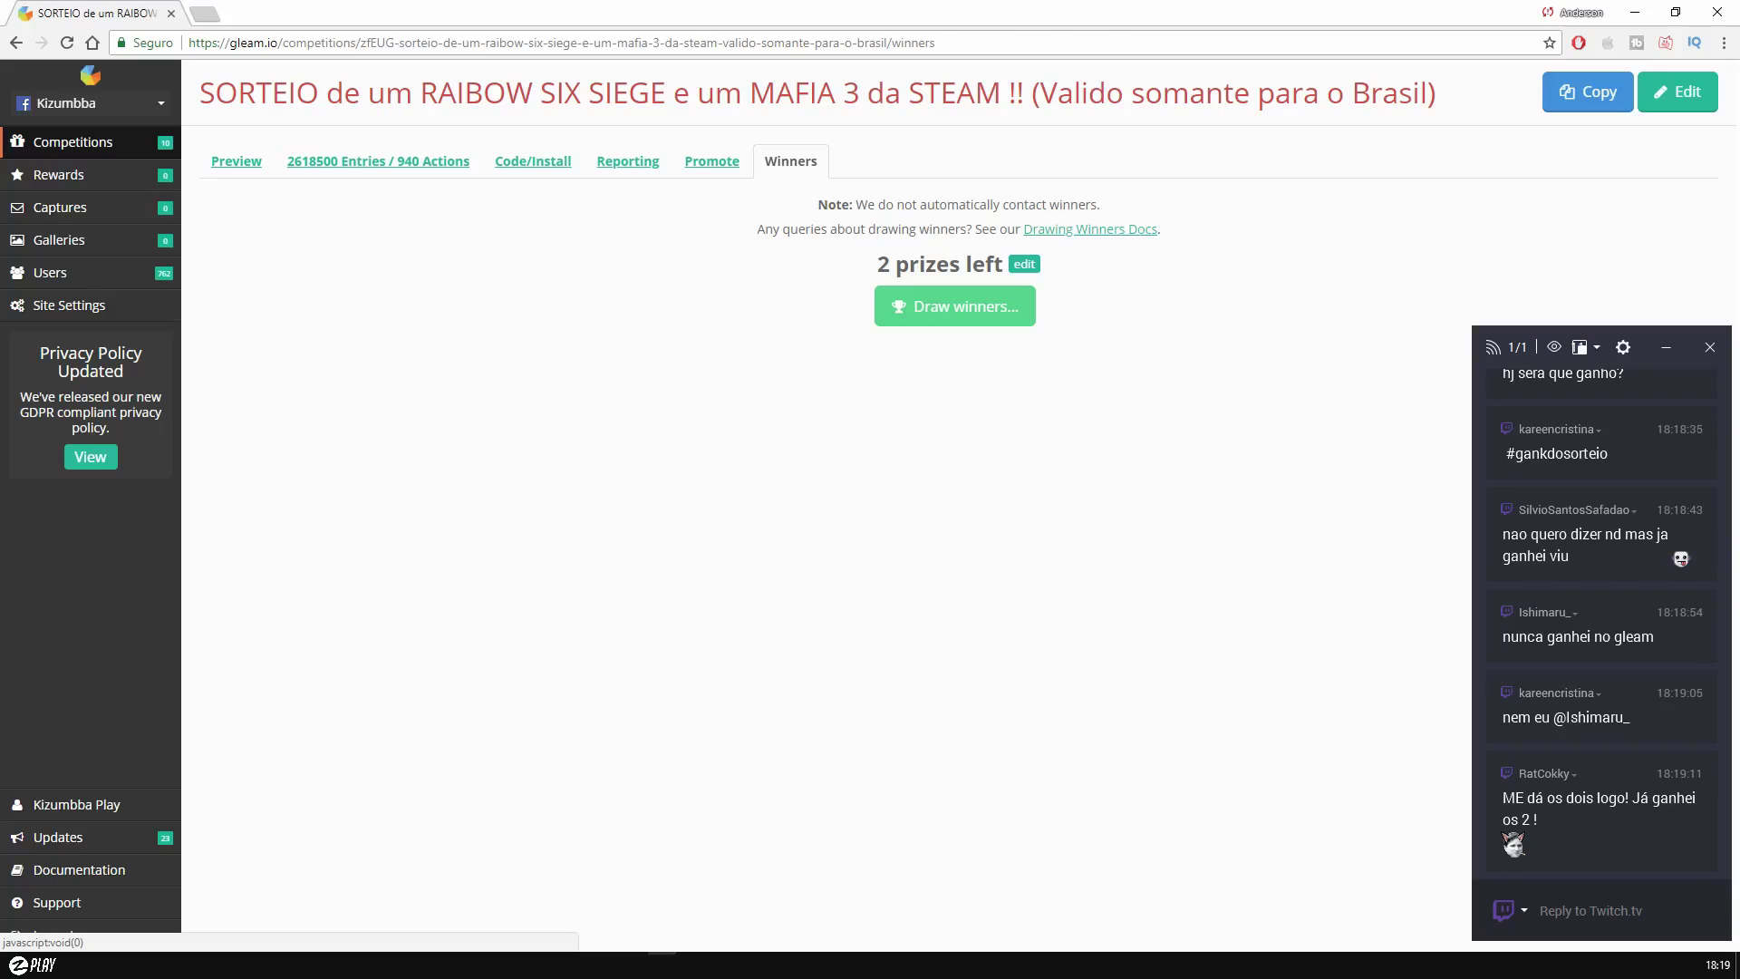
{"action": "left_click", "coordinate": [955, 306]}
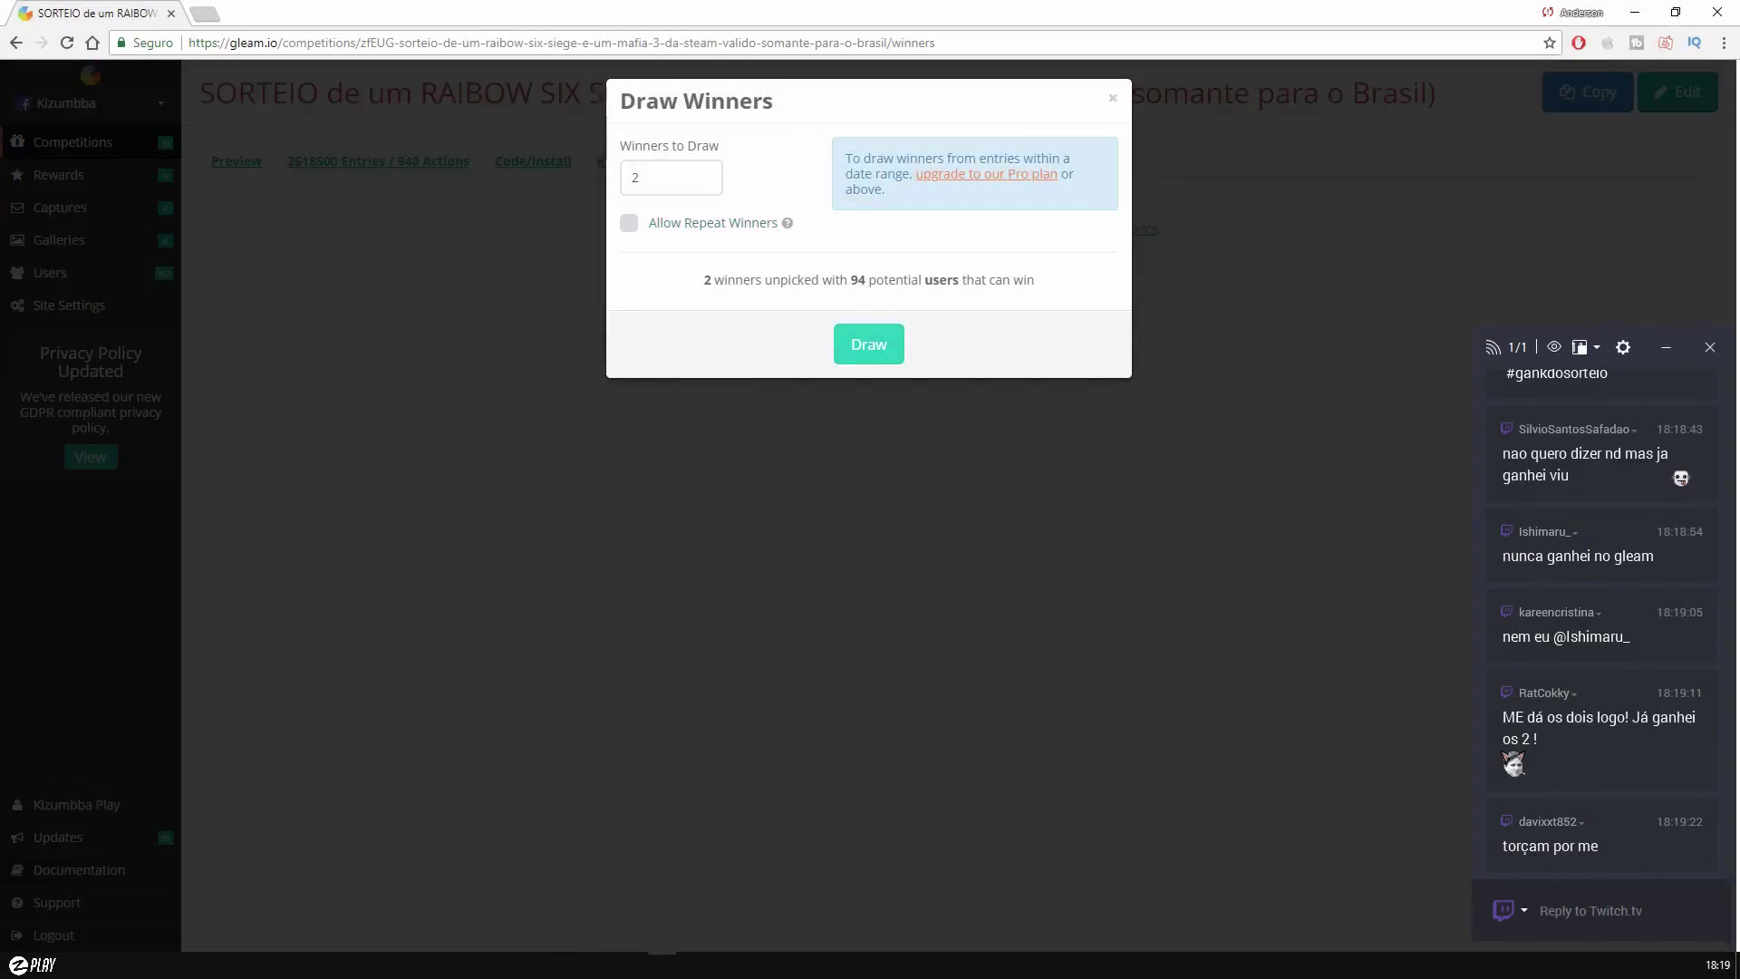
{"action": "left_click", "coordinate": [868, 344]}
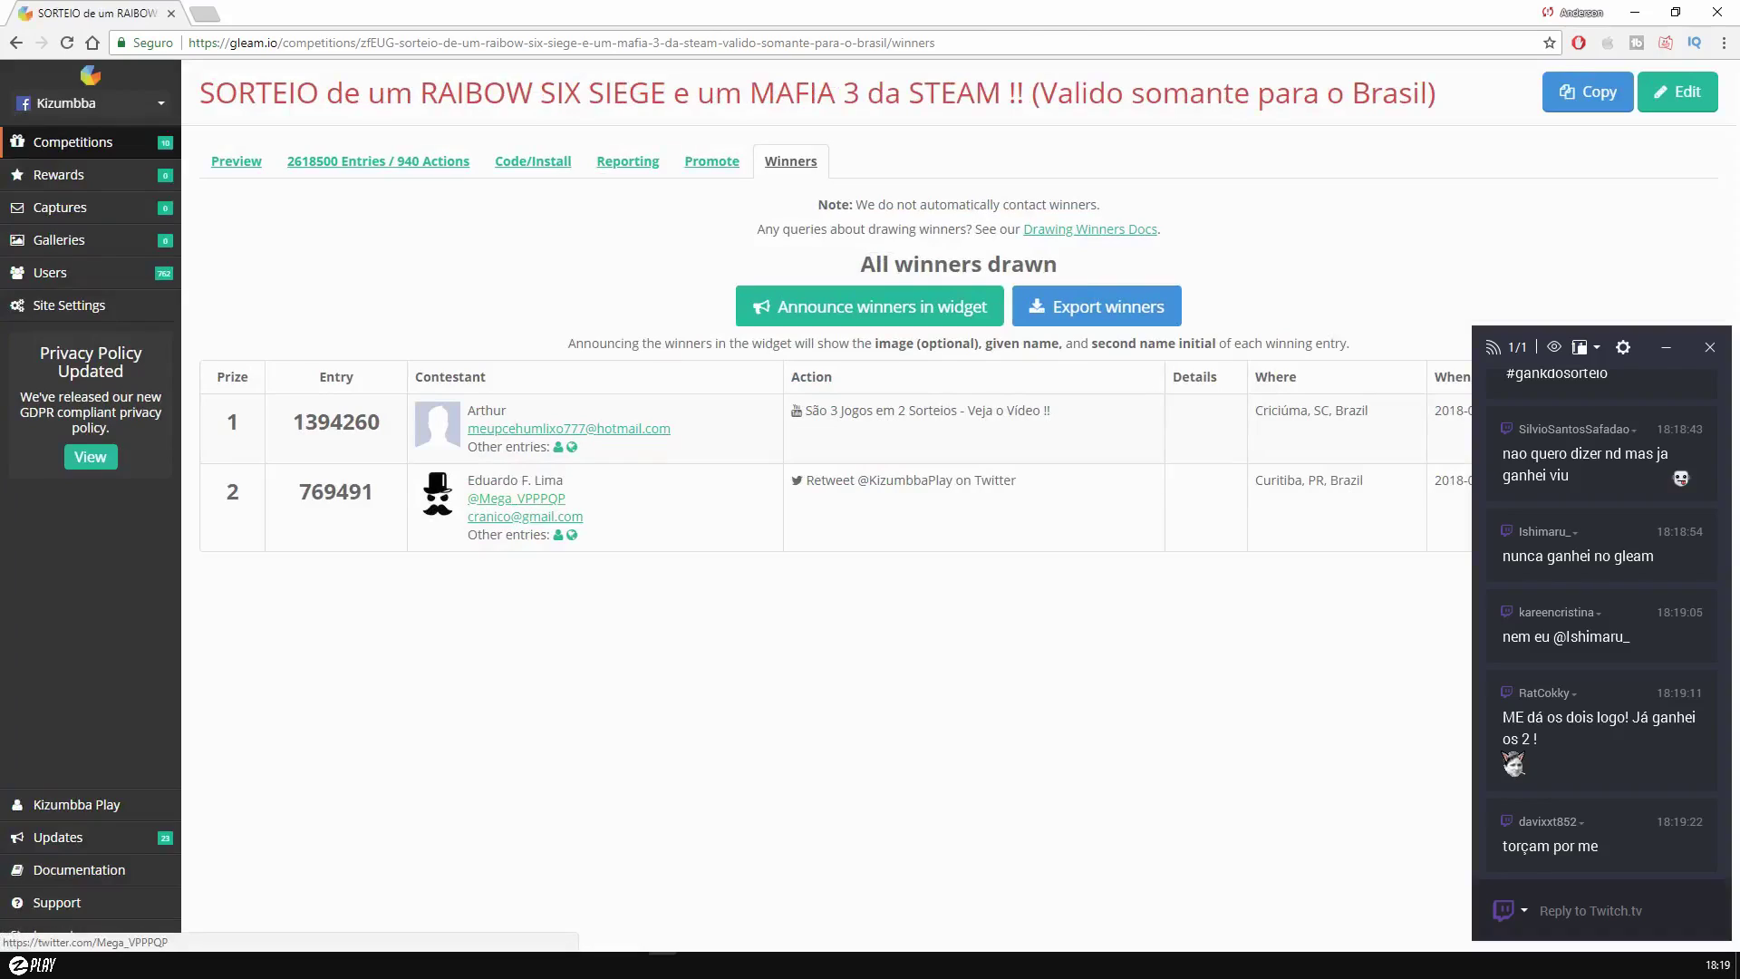
Highlight the second winner's name and the first winner's name in the winners list to point them out.
{"action": "left_click_drag", "start_coordinate": [564, 480], "coordinate": [467, 481]}
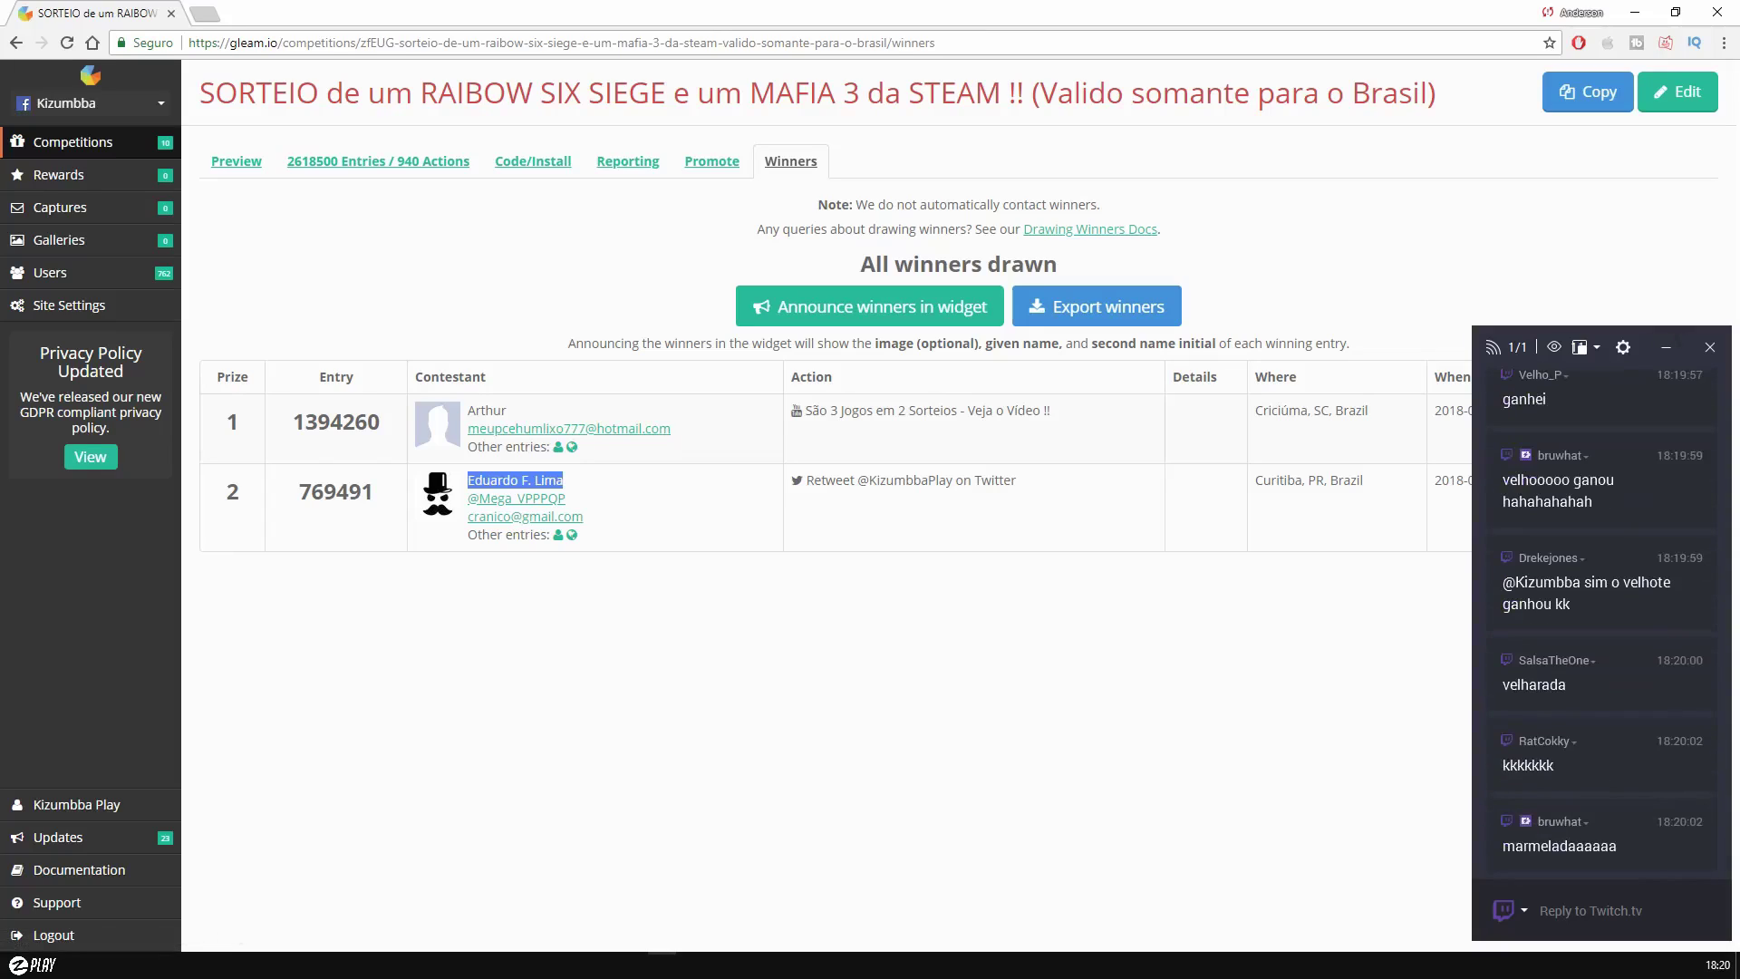
{"action": "double_click", "coordinate": [486, 410]}
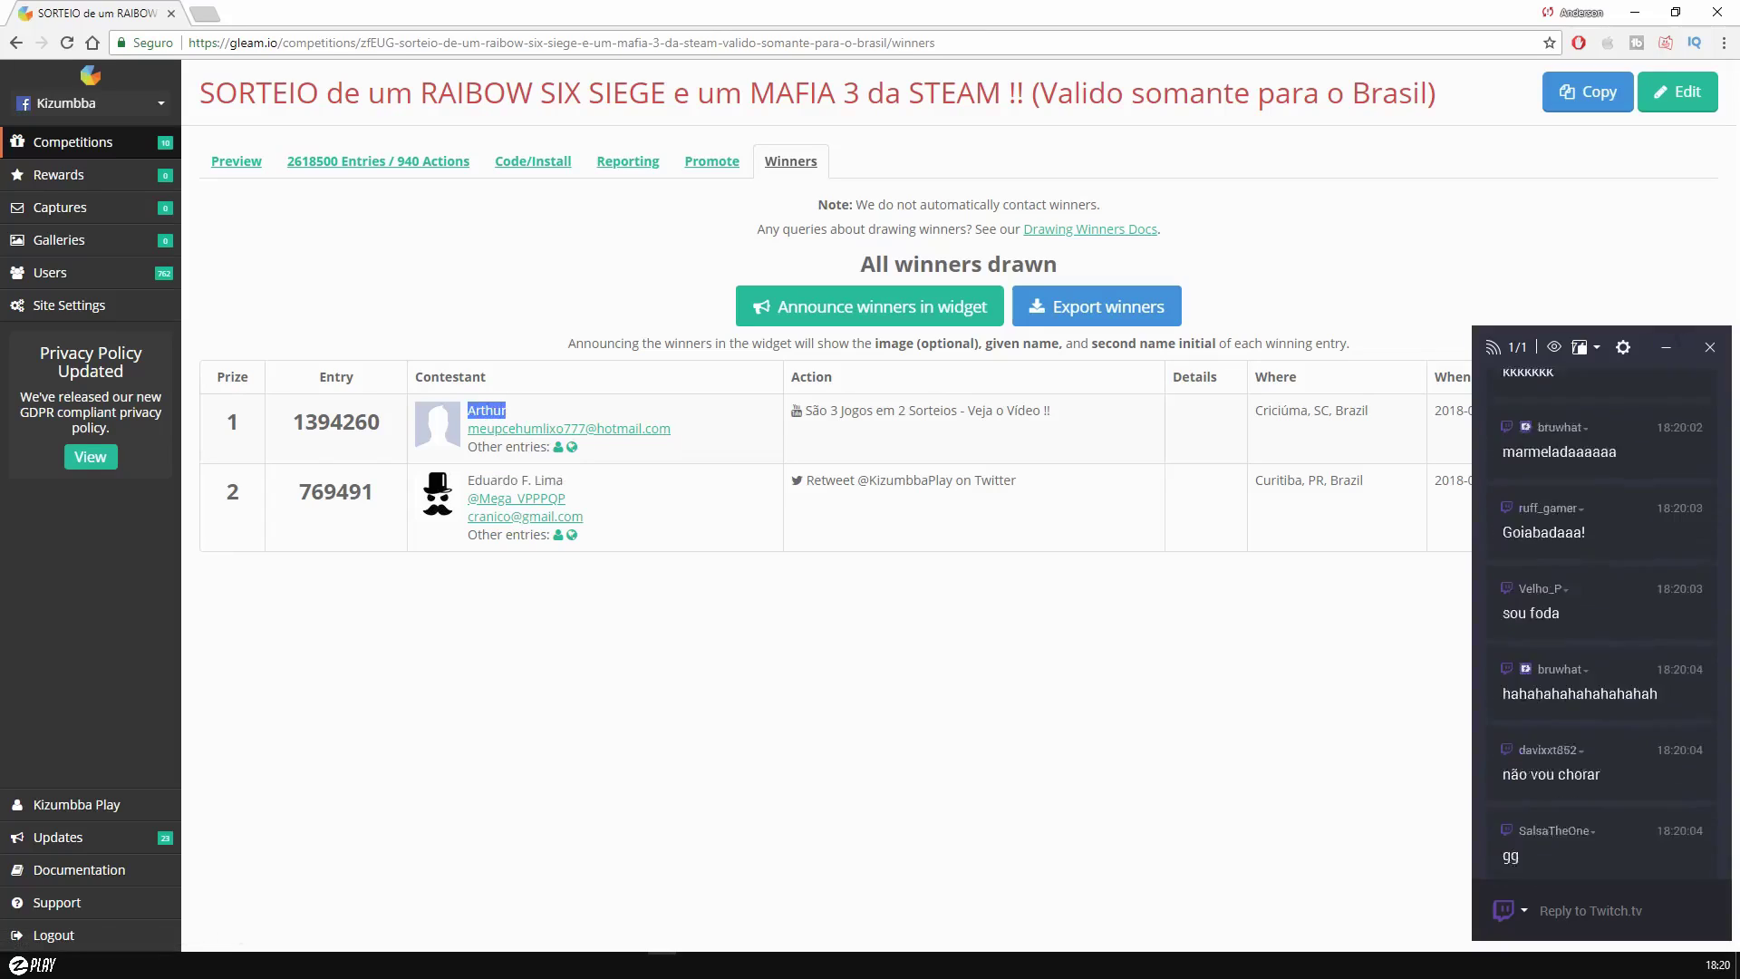
{"action": "left_click", "coordinate": [486, 411]}
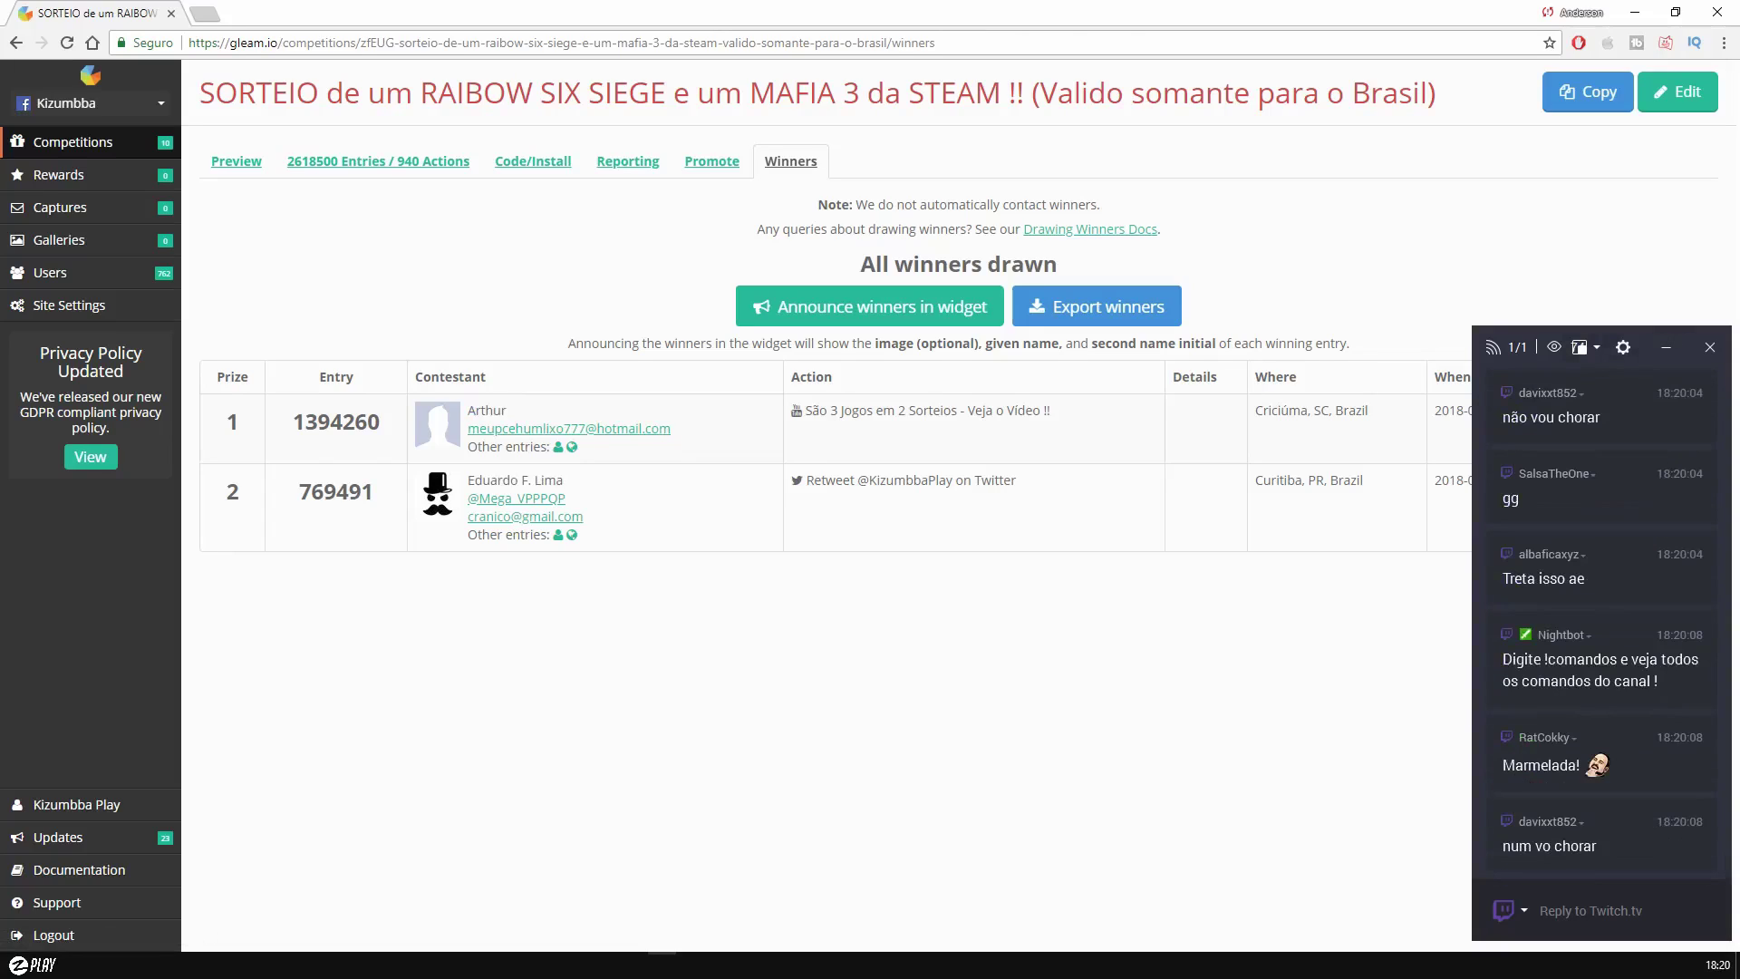
Move the chat window clear of the Status column and open the status options for the second prize's winner.
{"action": "left_click", "coordinate": [1500, 349]}
{"action": "left_click_drag", "start_coordinate": [1499, 353], "coordinate": [1378, 584]}
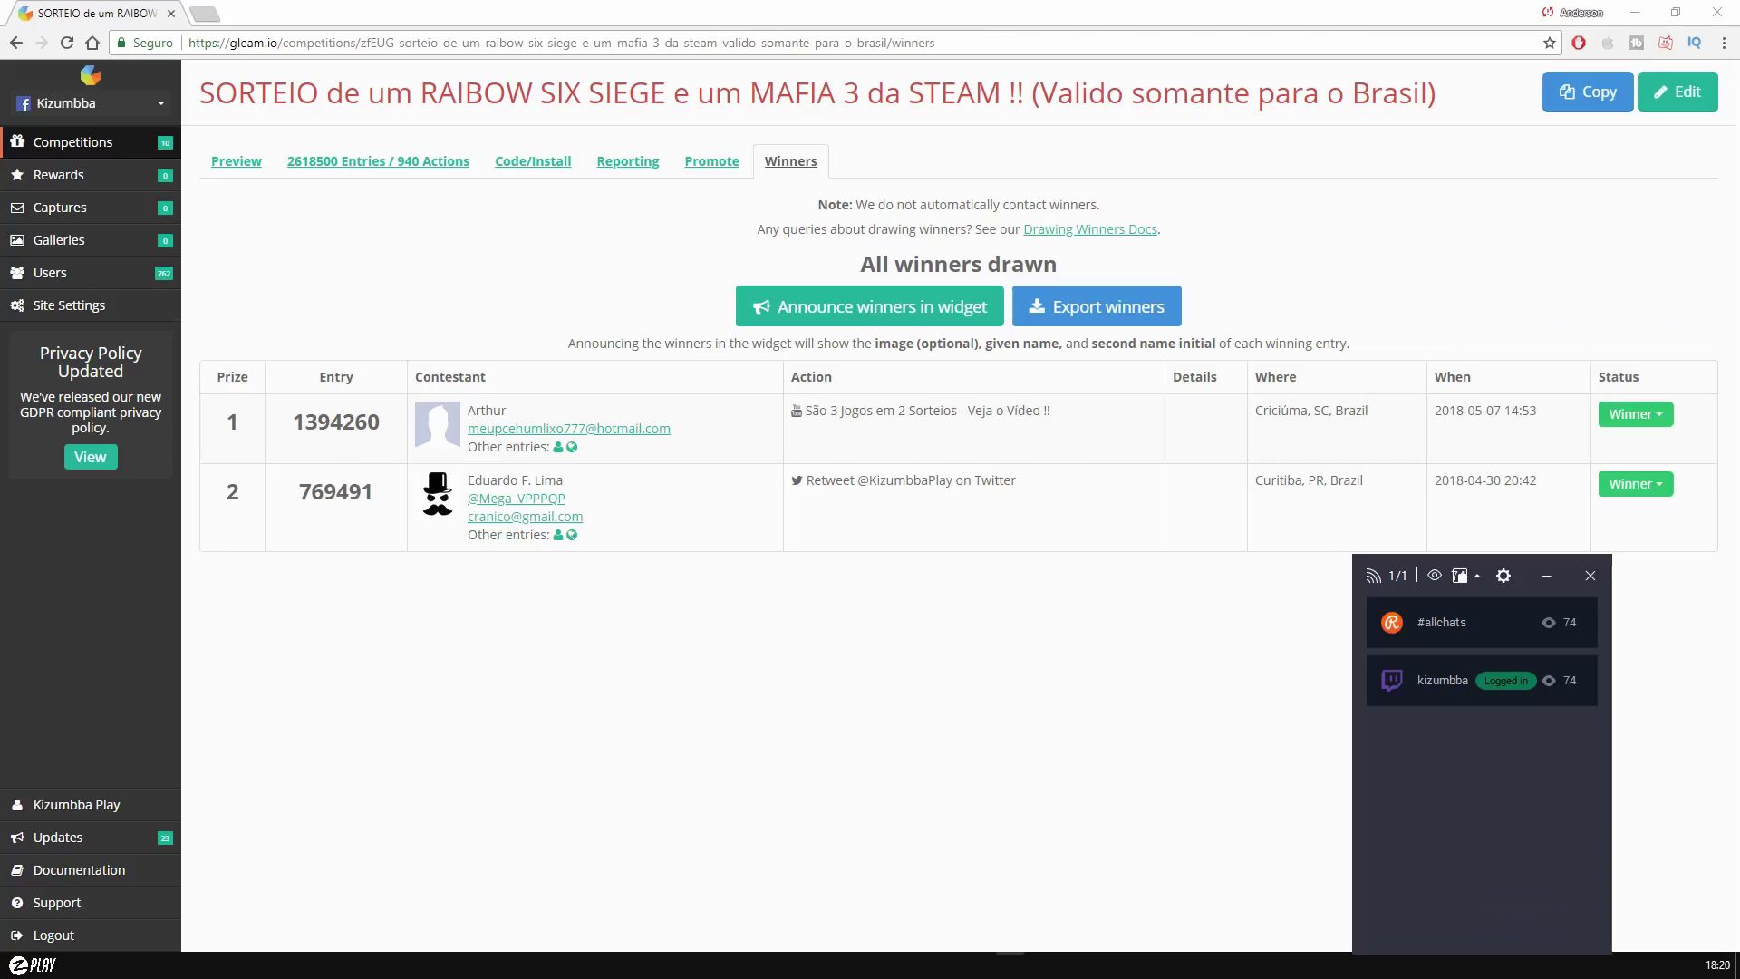
{"action": "left_click", "coordinate": [1635, 483]}
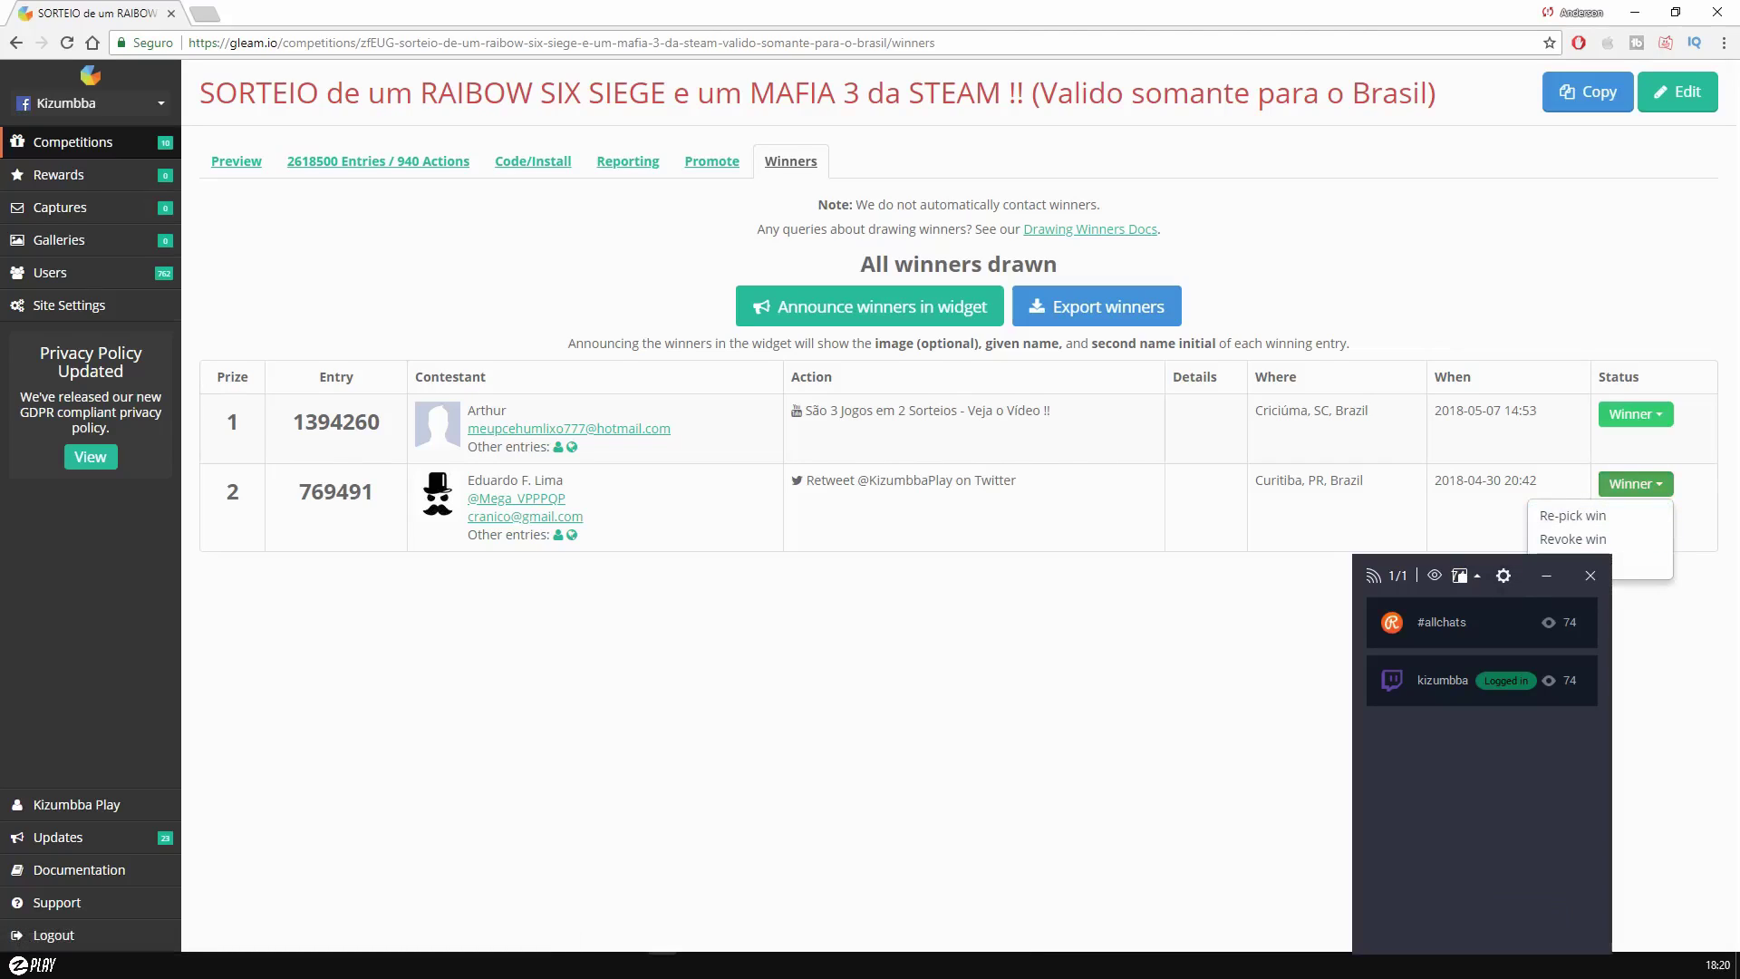
{"action": "left_click_drag", "start_coordinate": [1376, 574], "coordinate": [944, 234]}
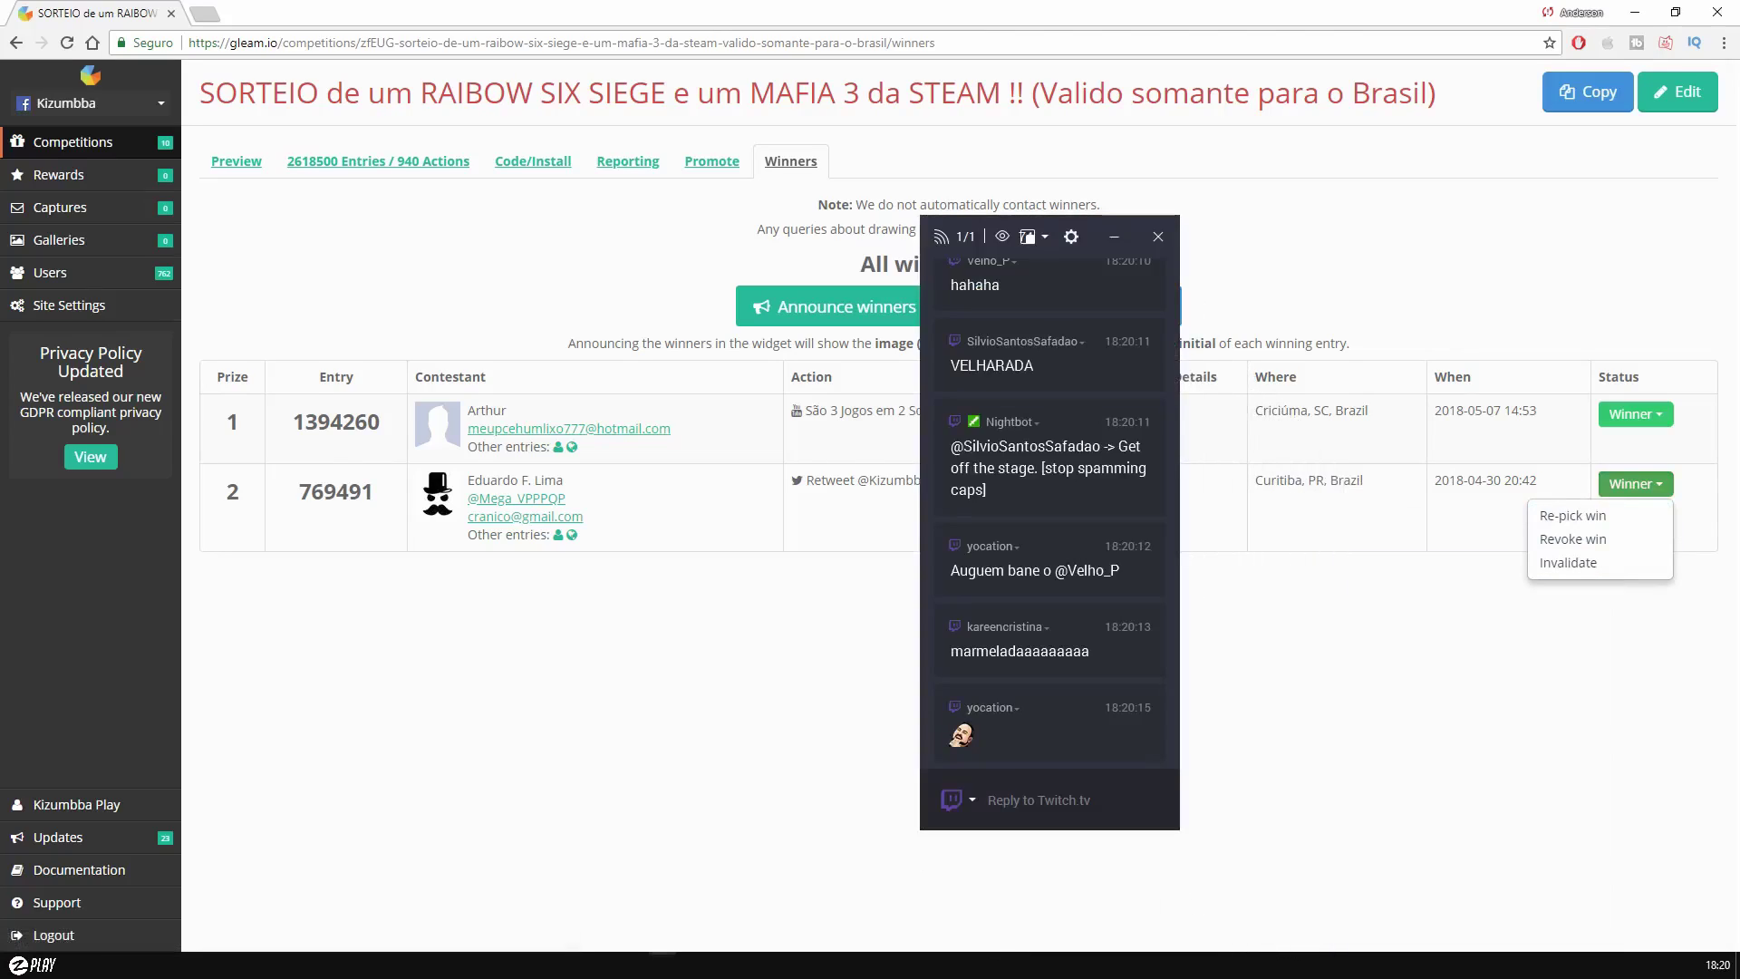
Copy the first prize winner's name and e-mail, and post the winner's first name in the stream chat.
{"action": "left_click_drag", "start_coordinate": [487, 411], "coordinate": [671, 430]}
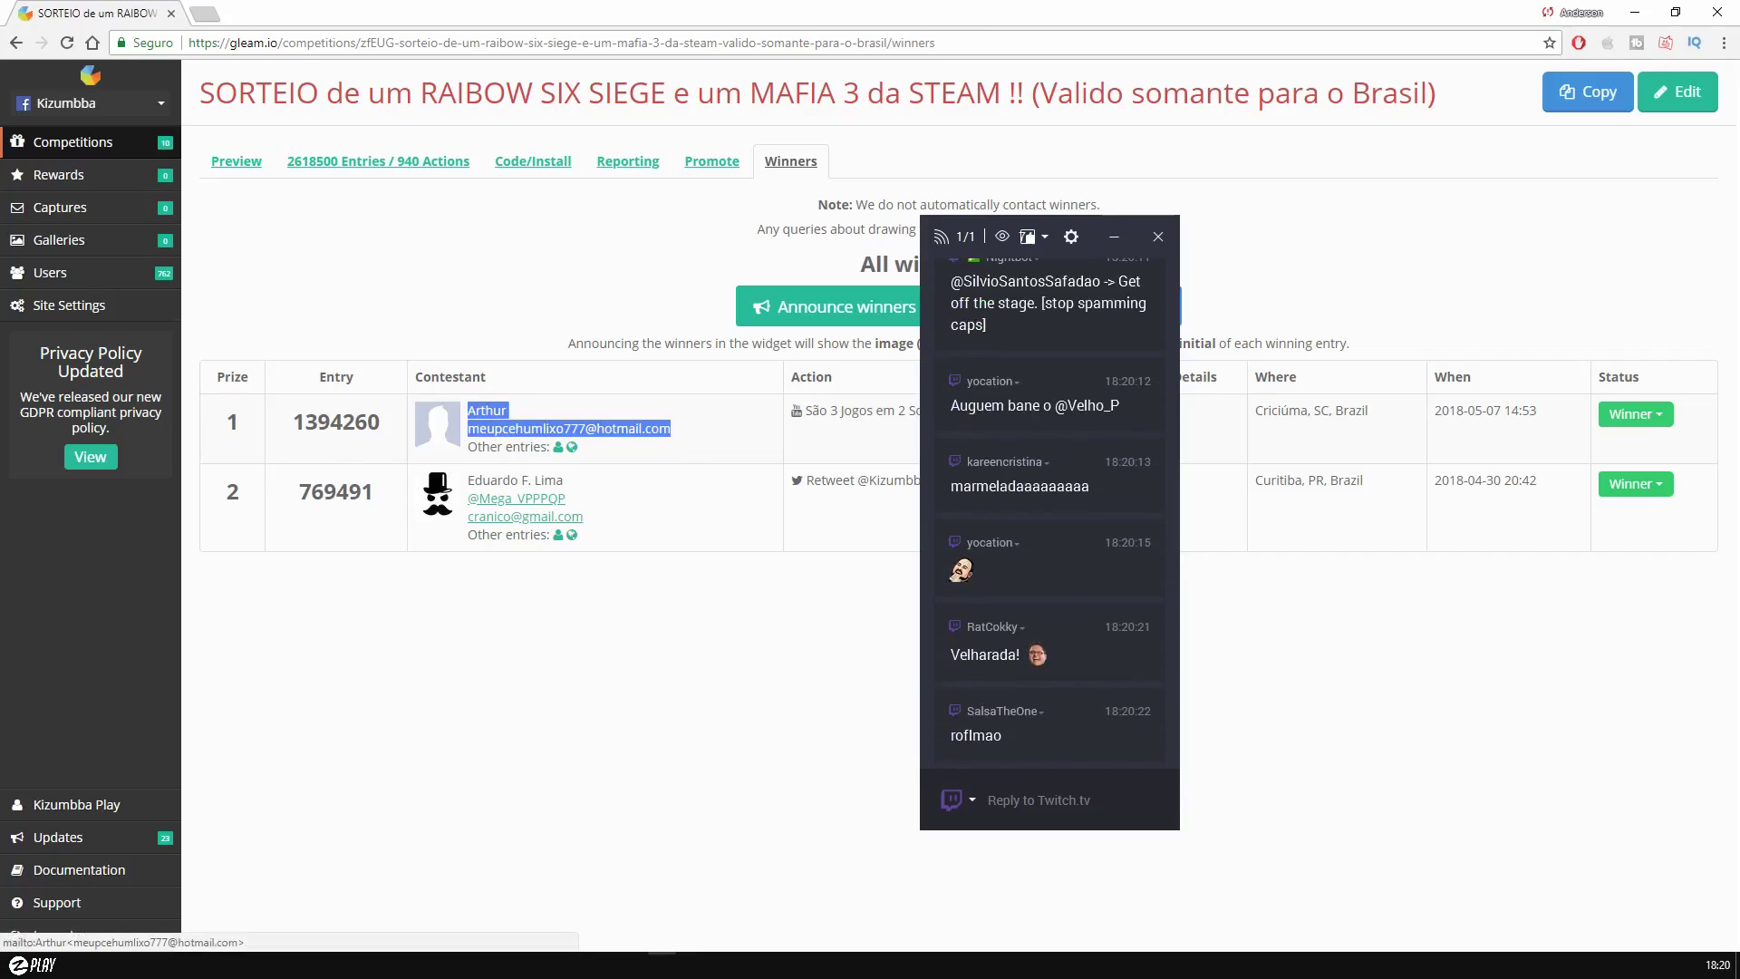
{"action": "right_click", "coordinate": [614, 429]}
{"action": "left_click", "coordinate": [689, 568]}
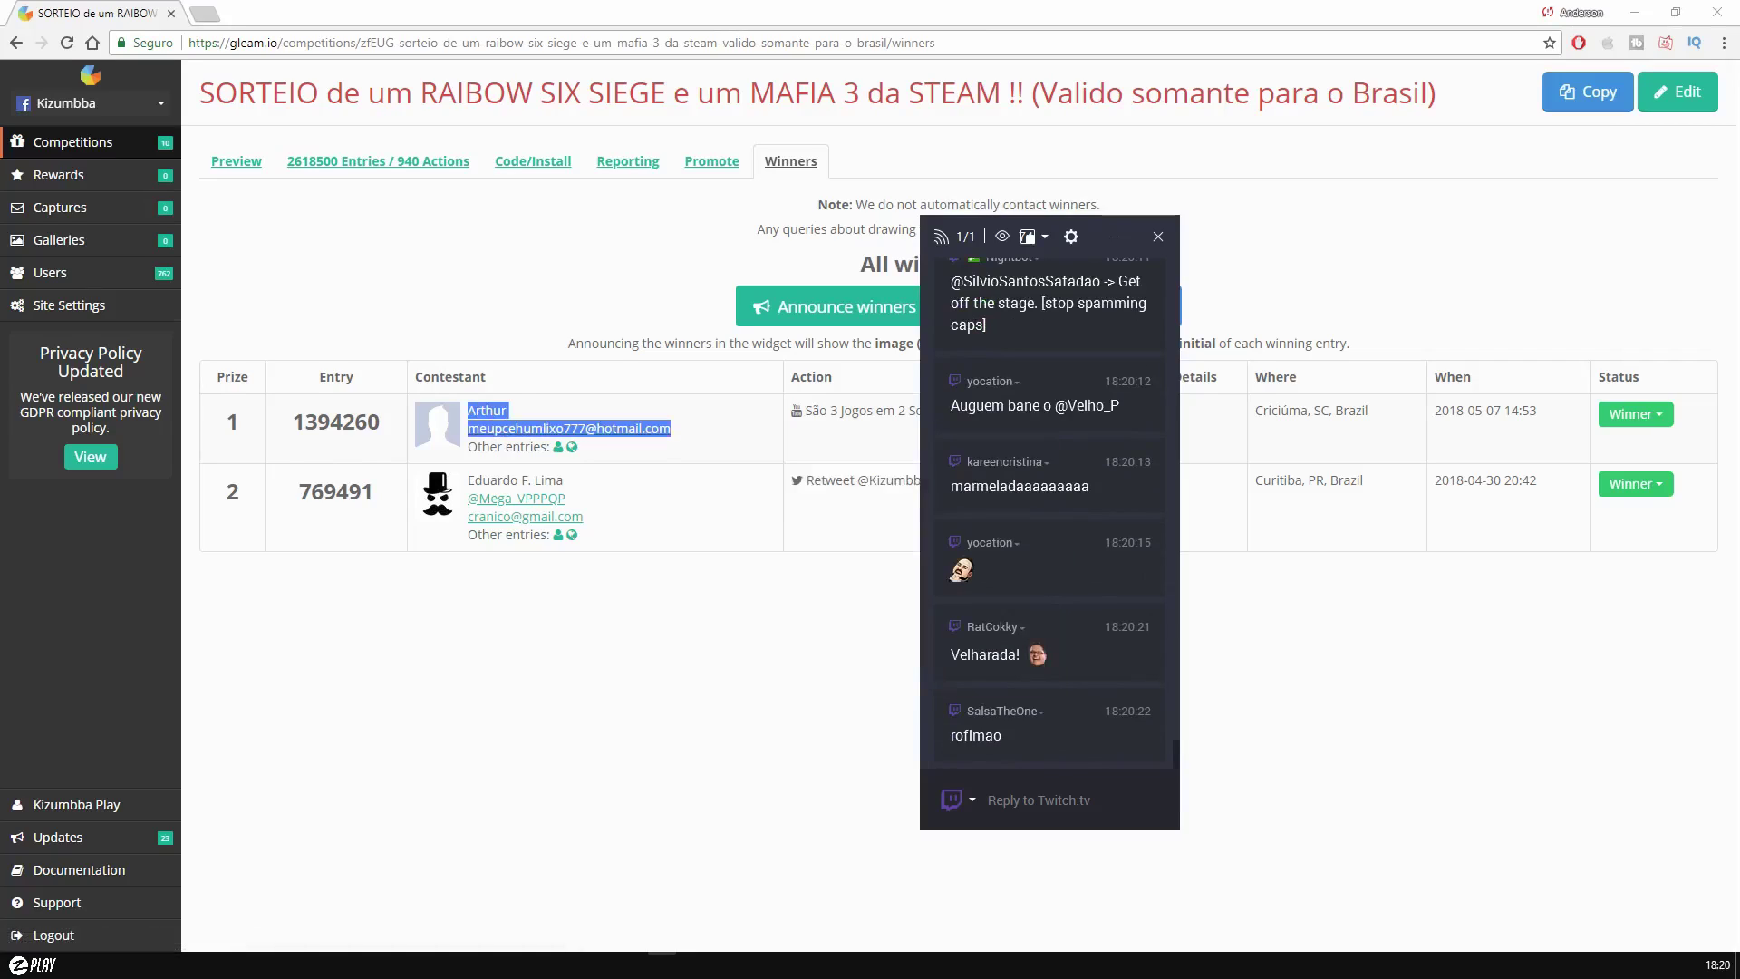
{"action": "left_click", "coordinate": [1042, 799]}
{"action": "type", "text": "Arthur"}
{"action": "key", "text": "Return"}
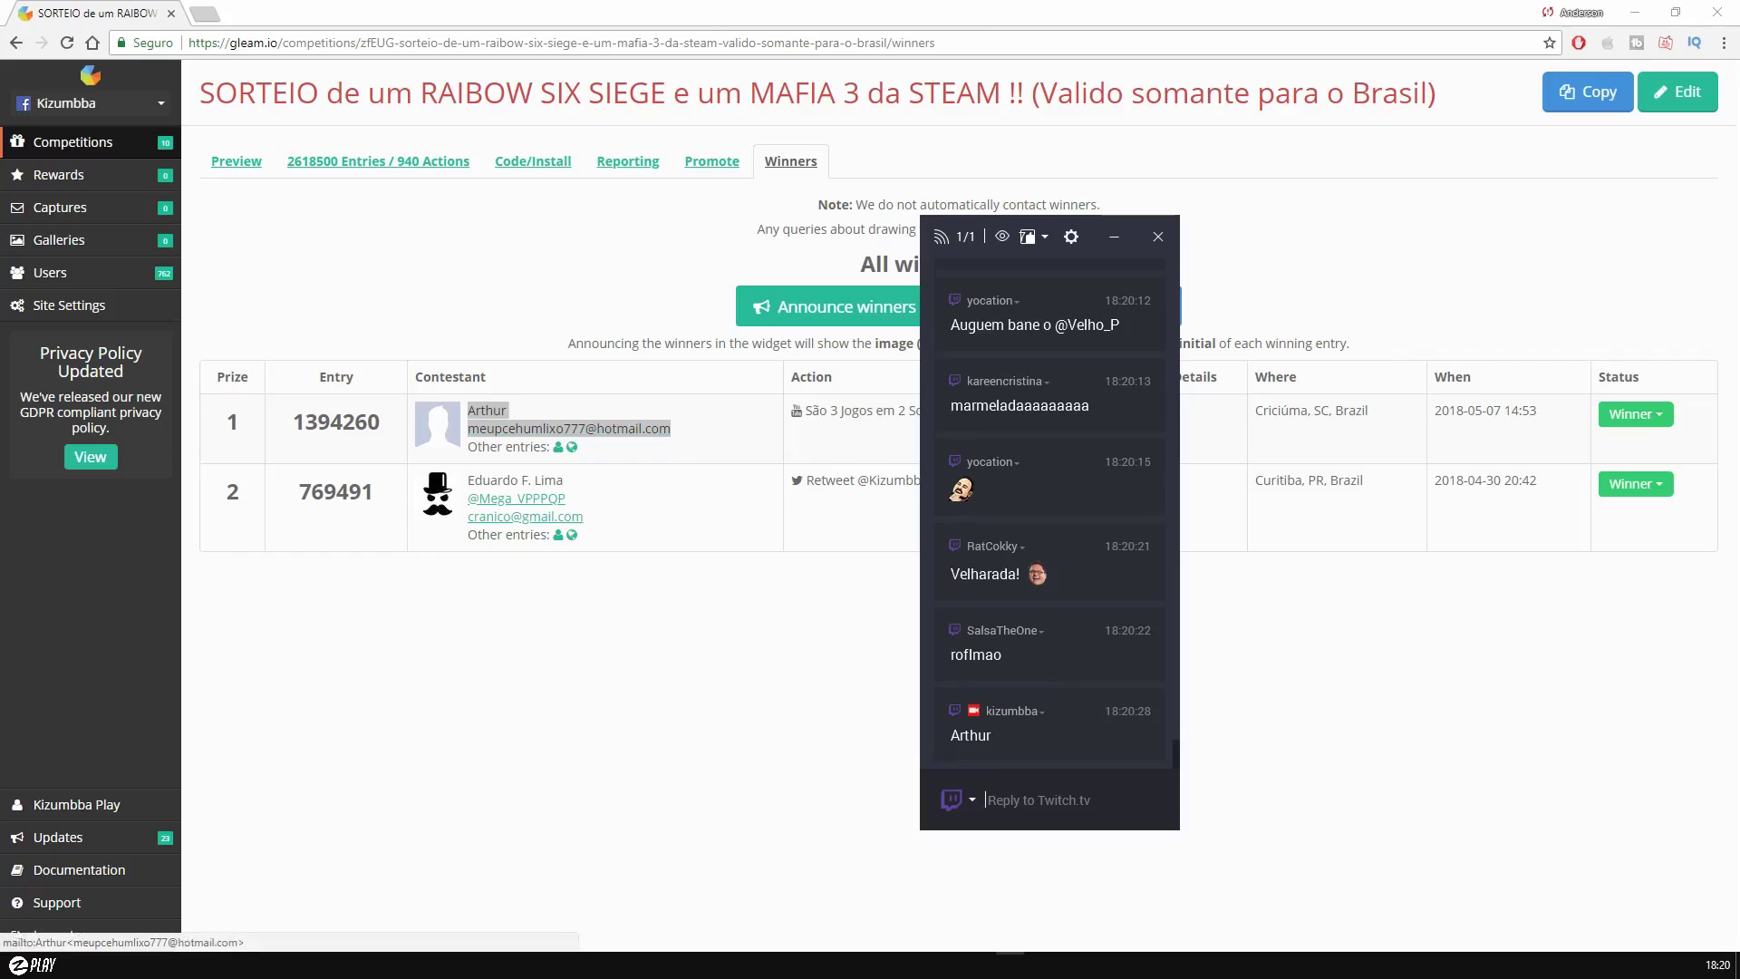
{"action": "right_click", "coordinate": [645, 433]}
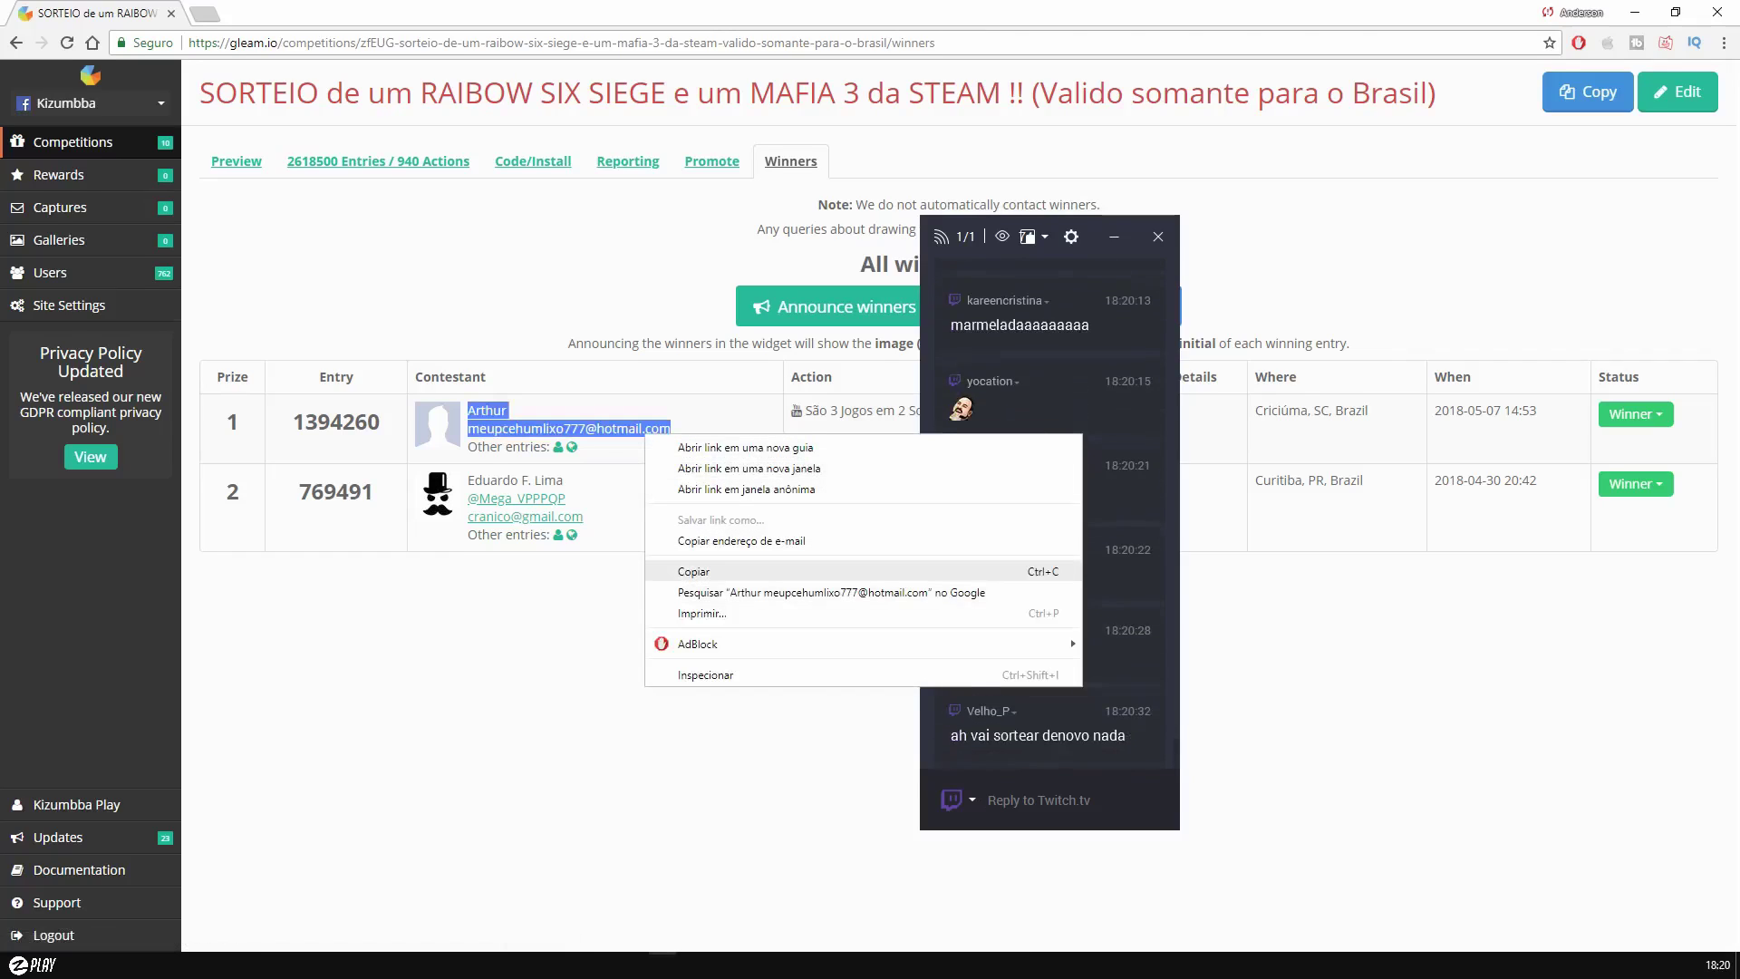
{"action": "left_click", "coordinate": [694, 571]}
Re-pick the winner of the second prize and confirm revoking the existing win.
{"action": "left_click", "coordinate": [1636, 484]}
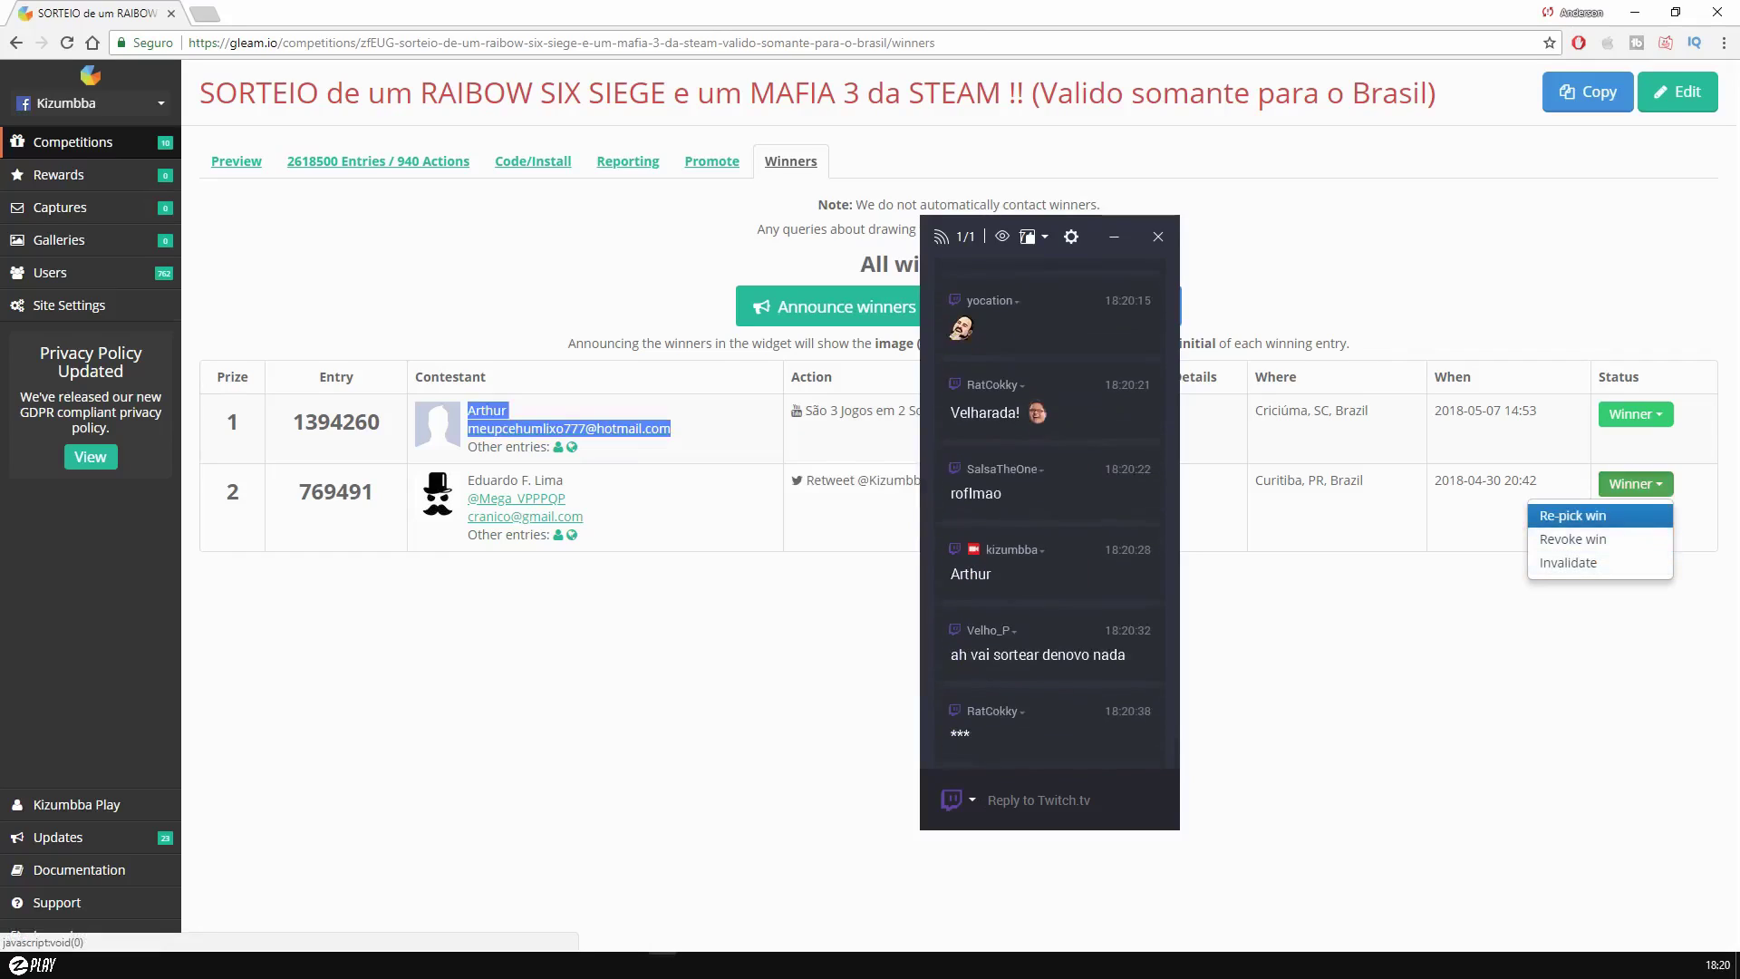
{"action": "left_click", "coordinate": [1572, 515]}
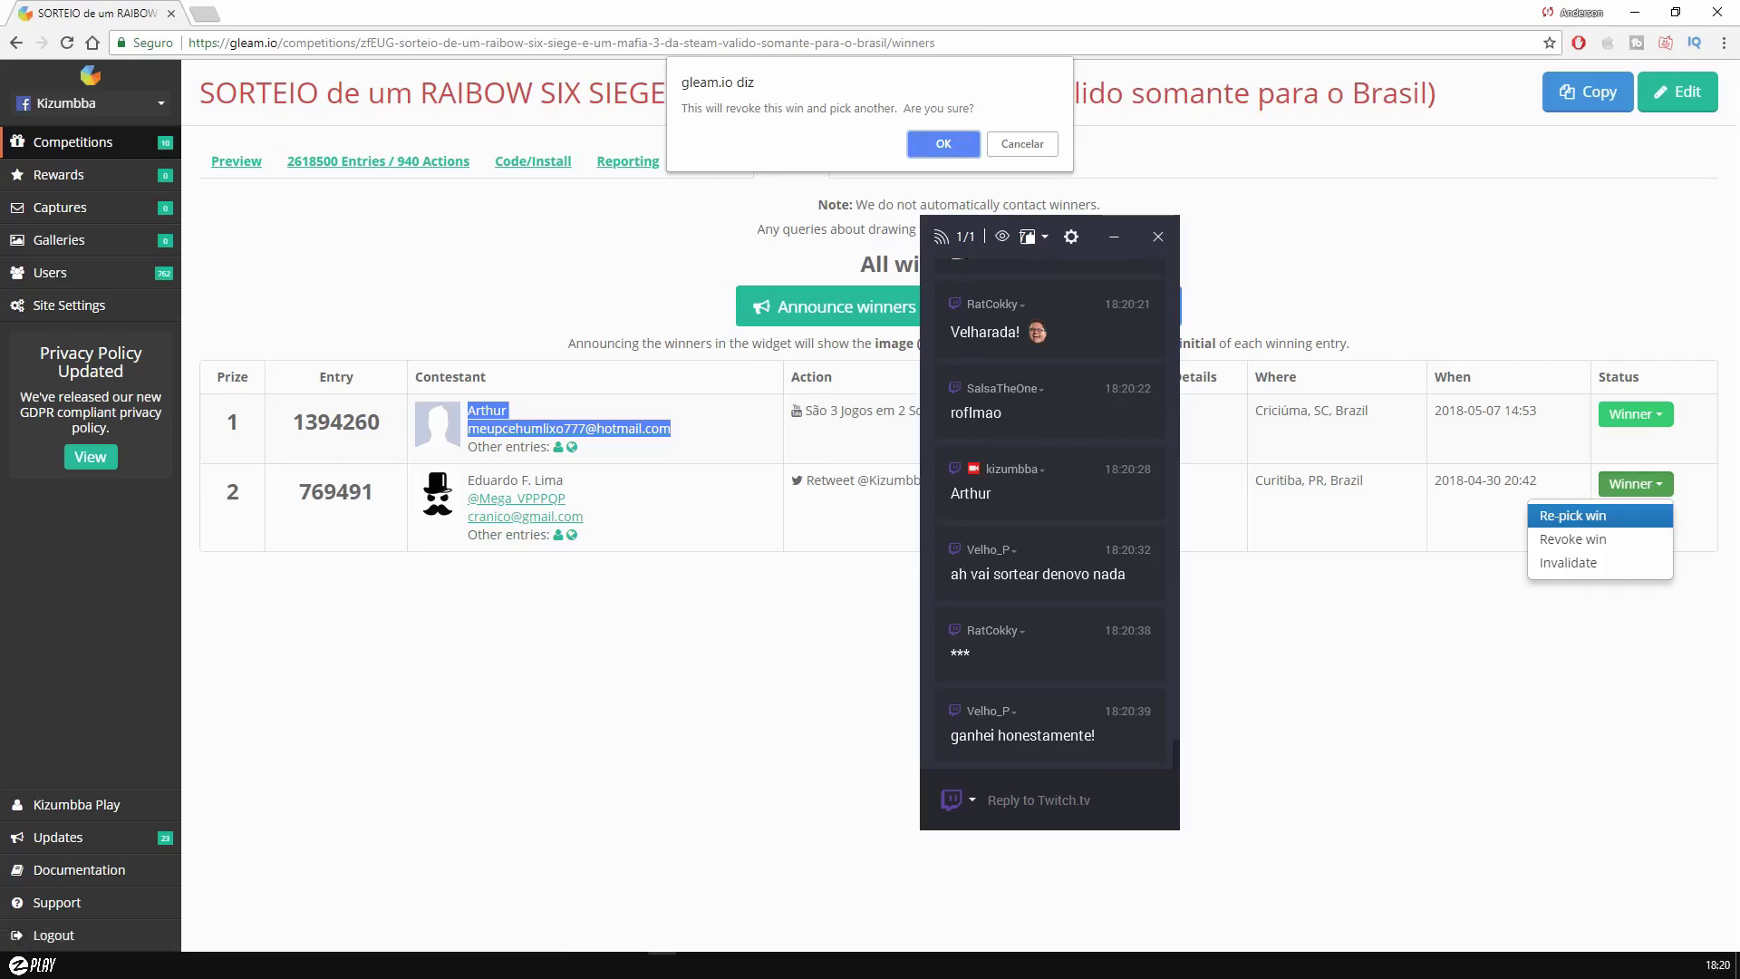
{"action": "key", "text": "Return"}
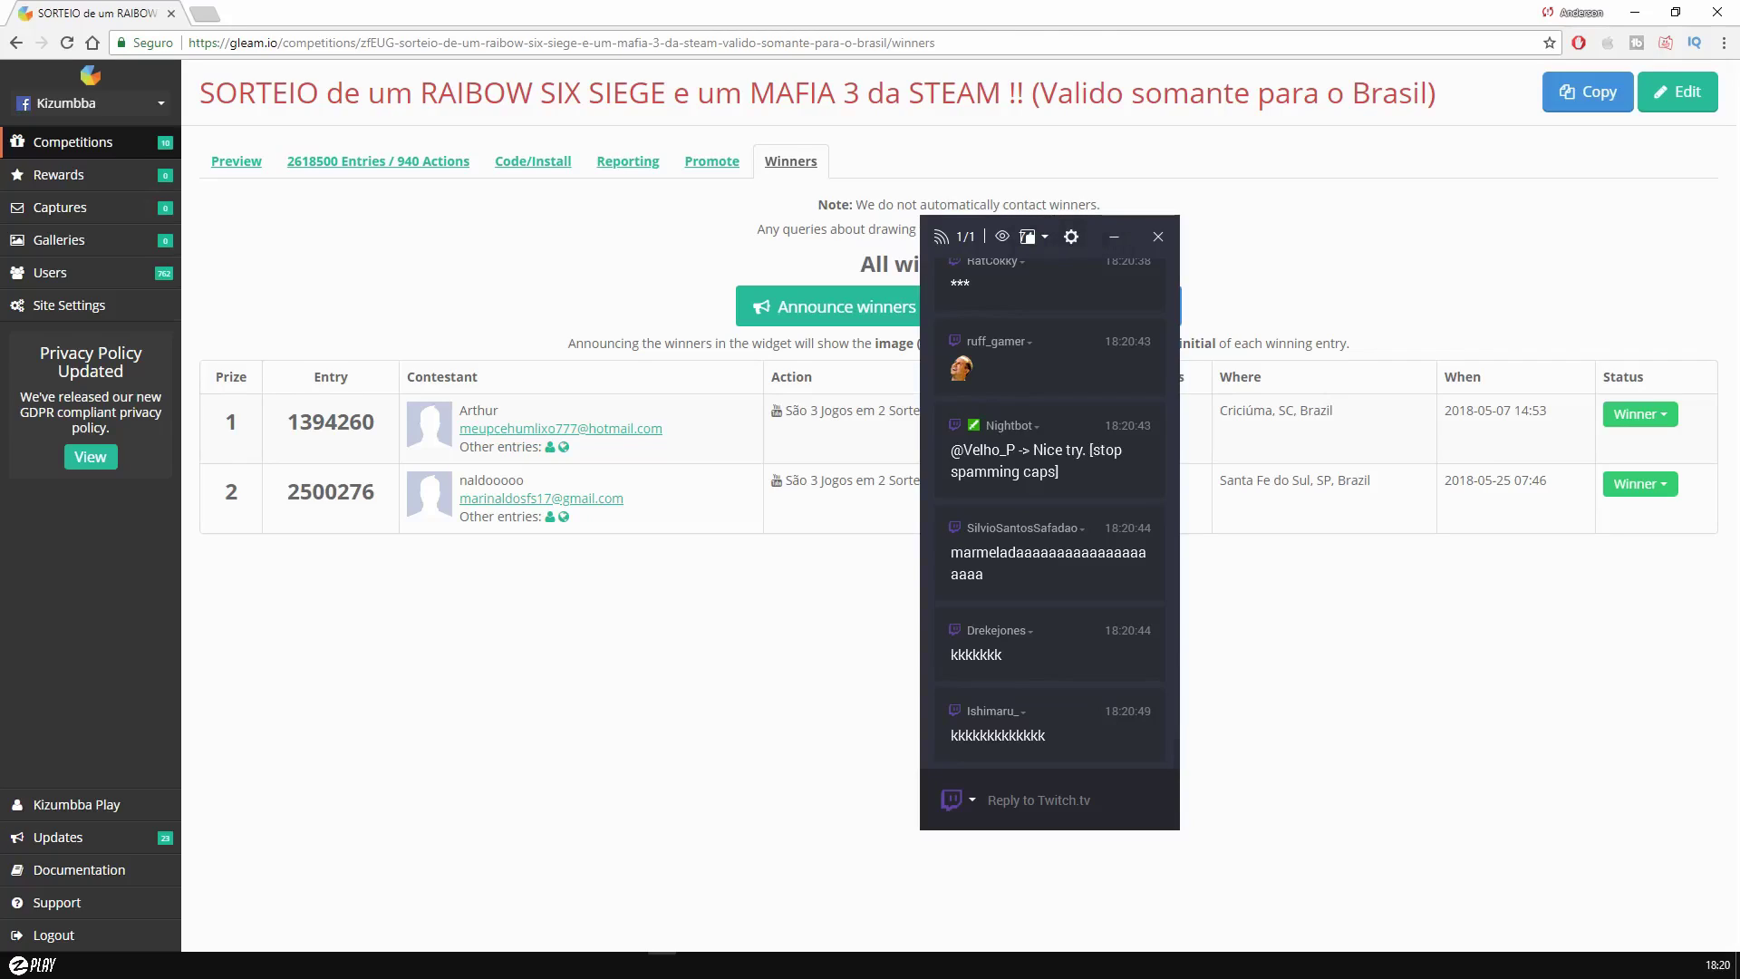
Move the chat window off the announce and export options and enter a /raid command with the target channel's name as a chat message.
{"action": "left_click", "coordinate": [1033, 799]}
{"action": "left_click_drag", "start_coordinate": [934, 234], "coordinate": [1340, 288]}
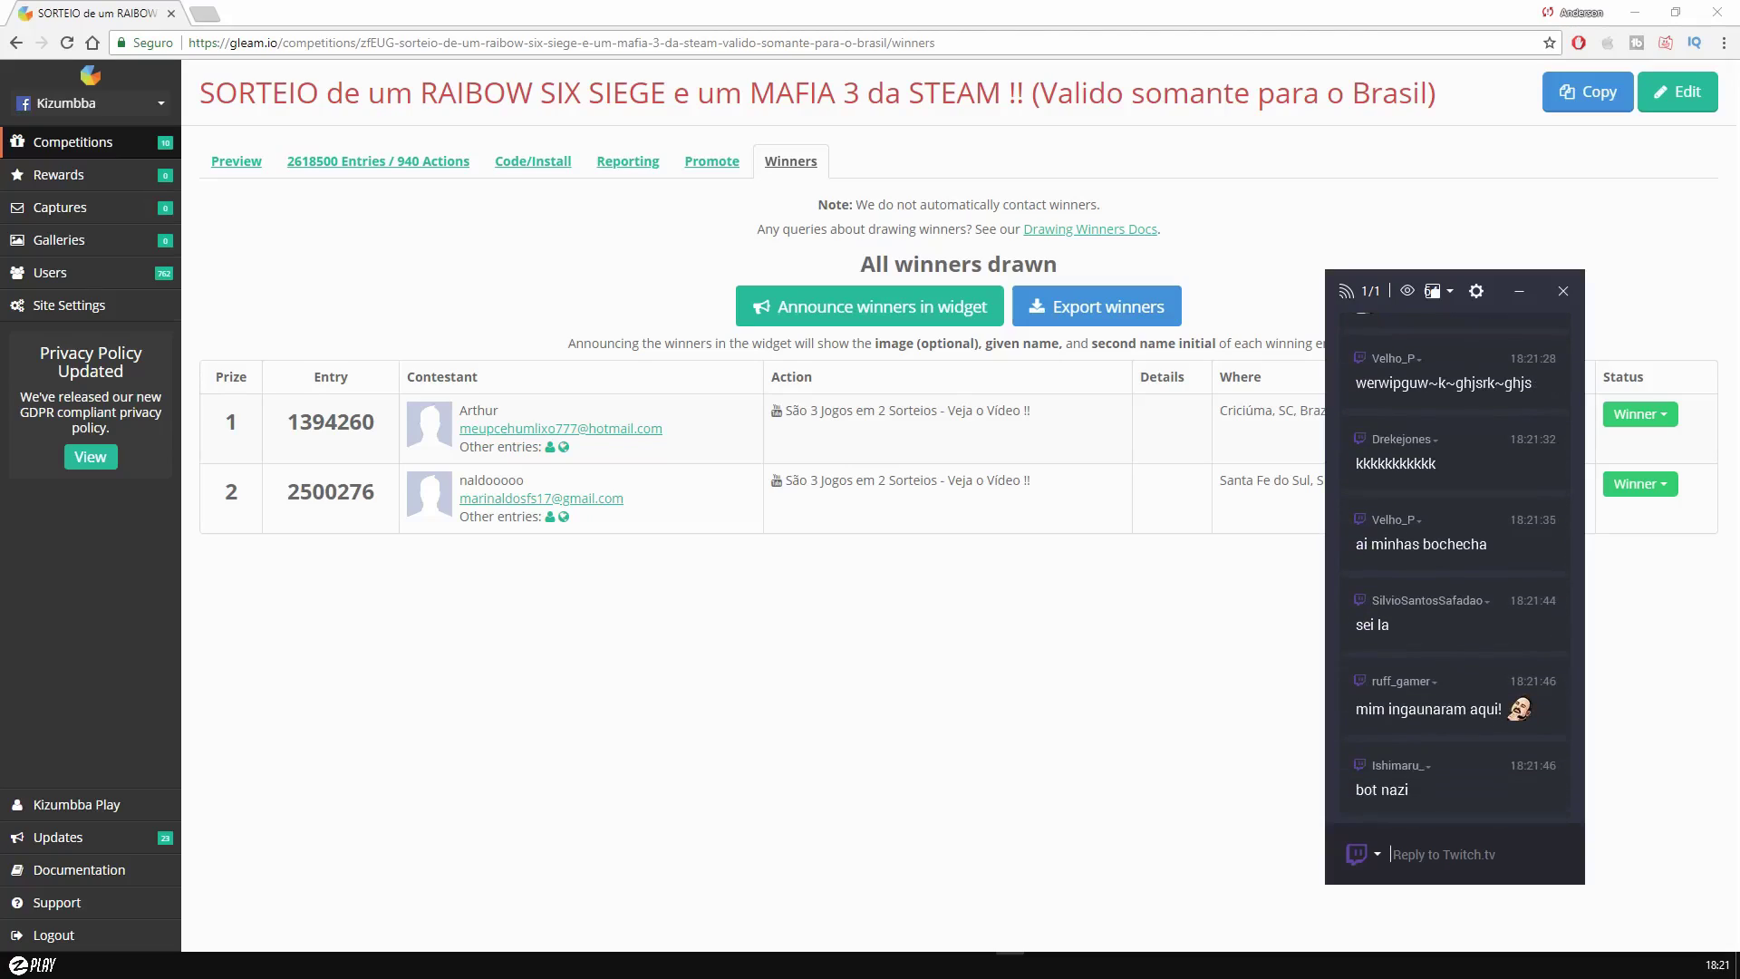
{"action": "left_click", "coordinate": [1392, 854]}
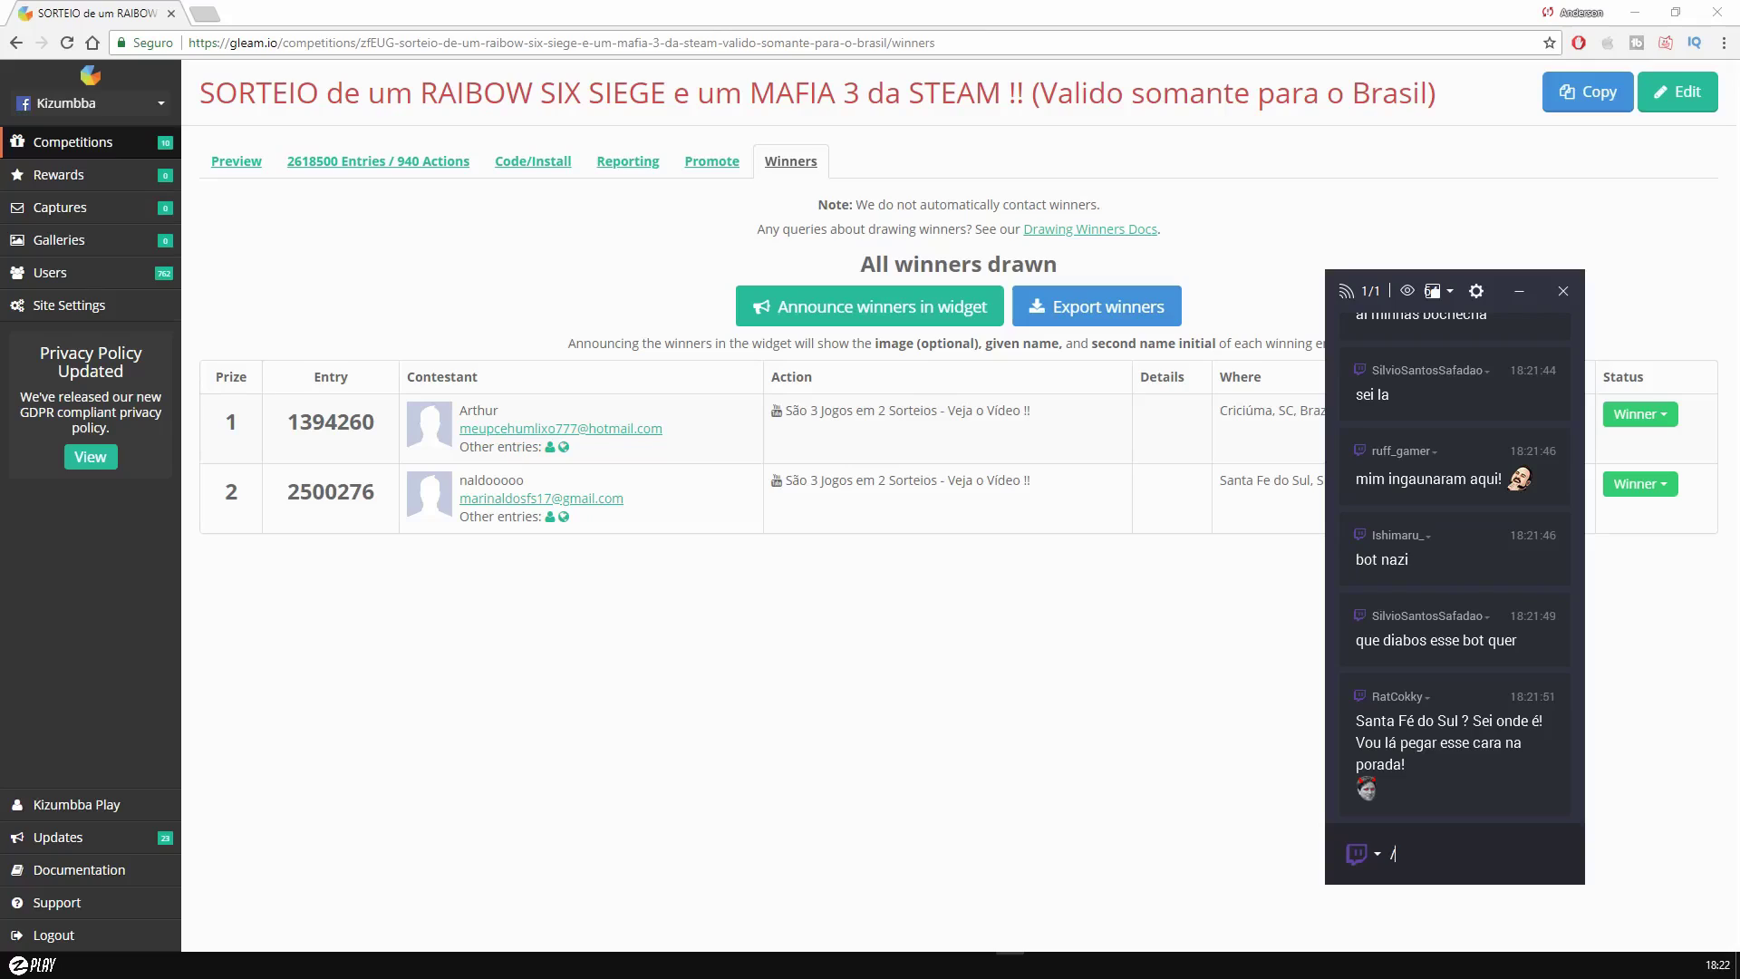
{"action": "type", "text": "r"}
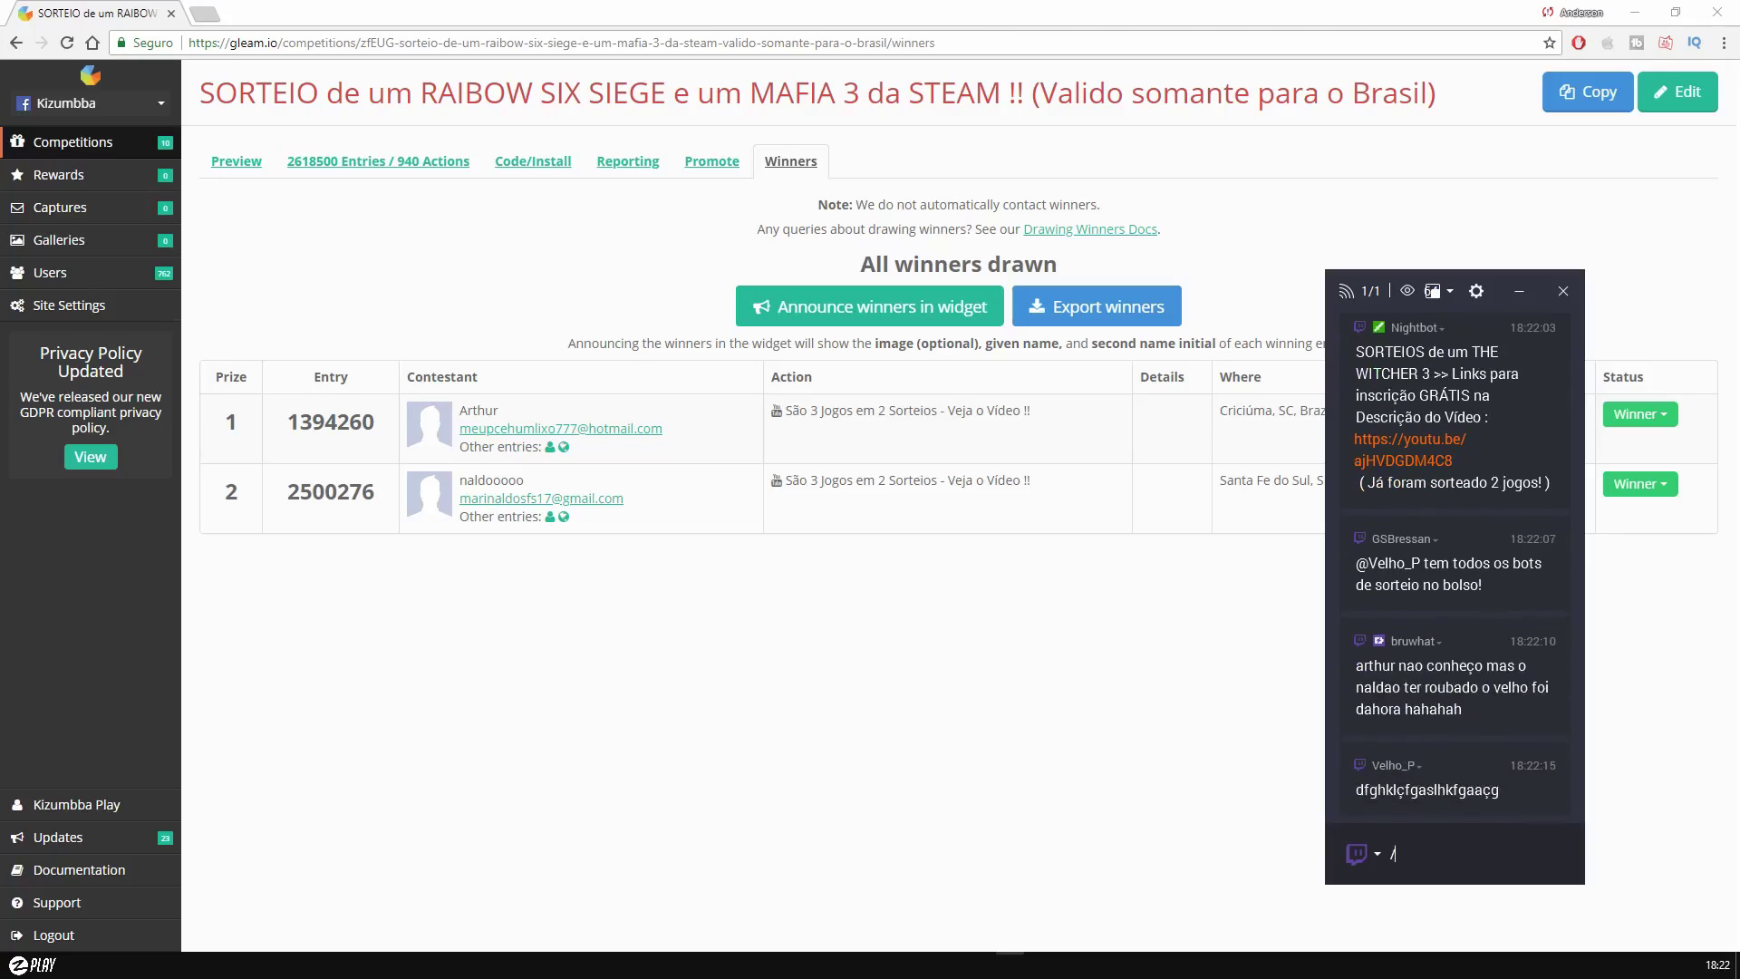
{"action": "type", "text": "h"}
{"action": "type", "text": "i"}
{"action": "key", "text": "BackSpace"}
{"action": "key", "text": "BackSpace"}
{"action": "type", "text": "raid MarceloWiek"}
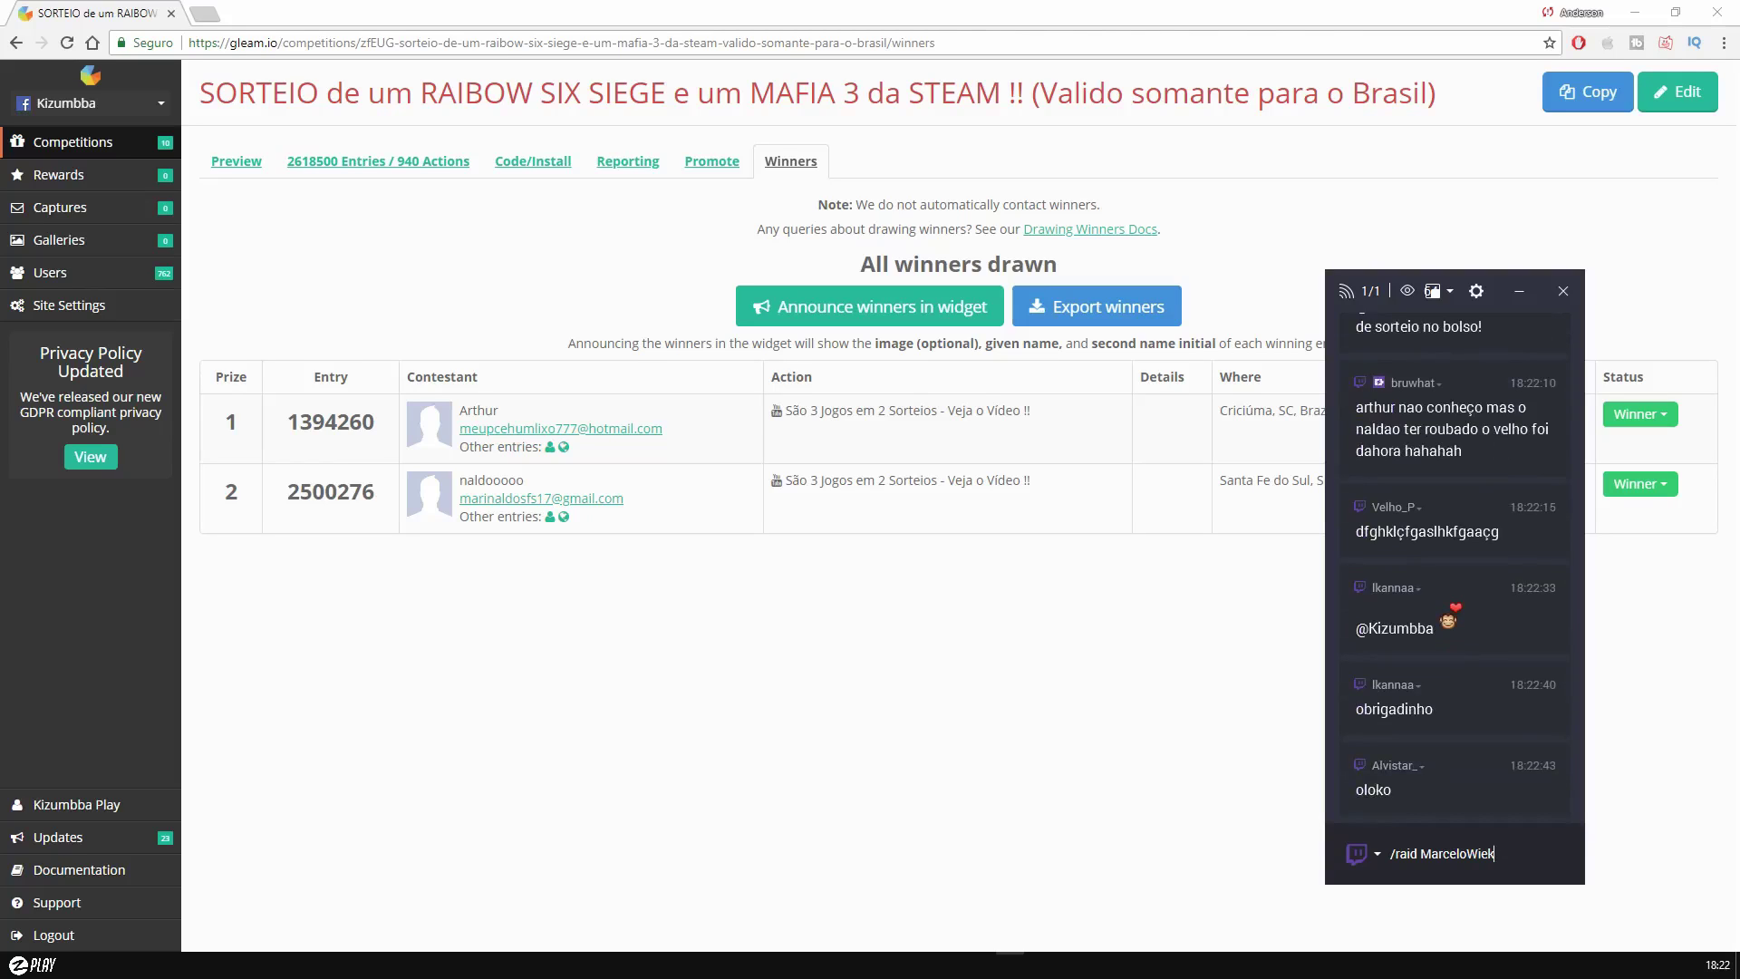
Switch to OBS.
{"action": "key", "text": "alt+Tab"}
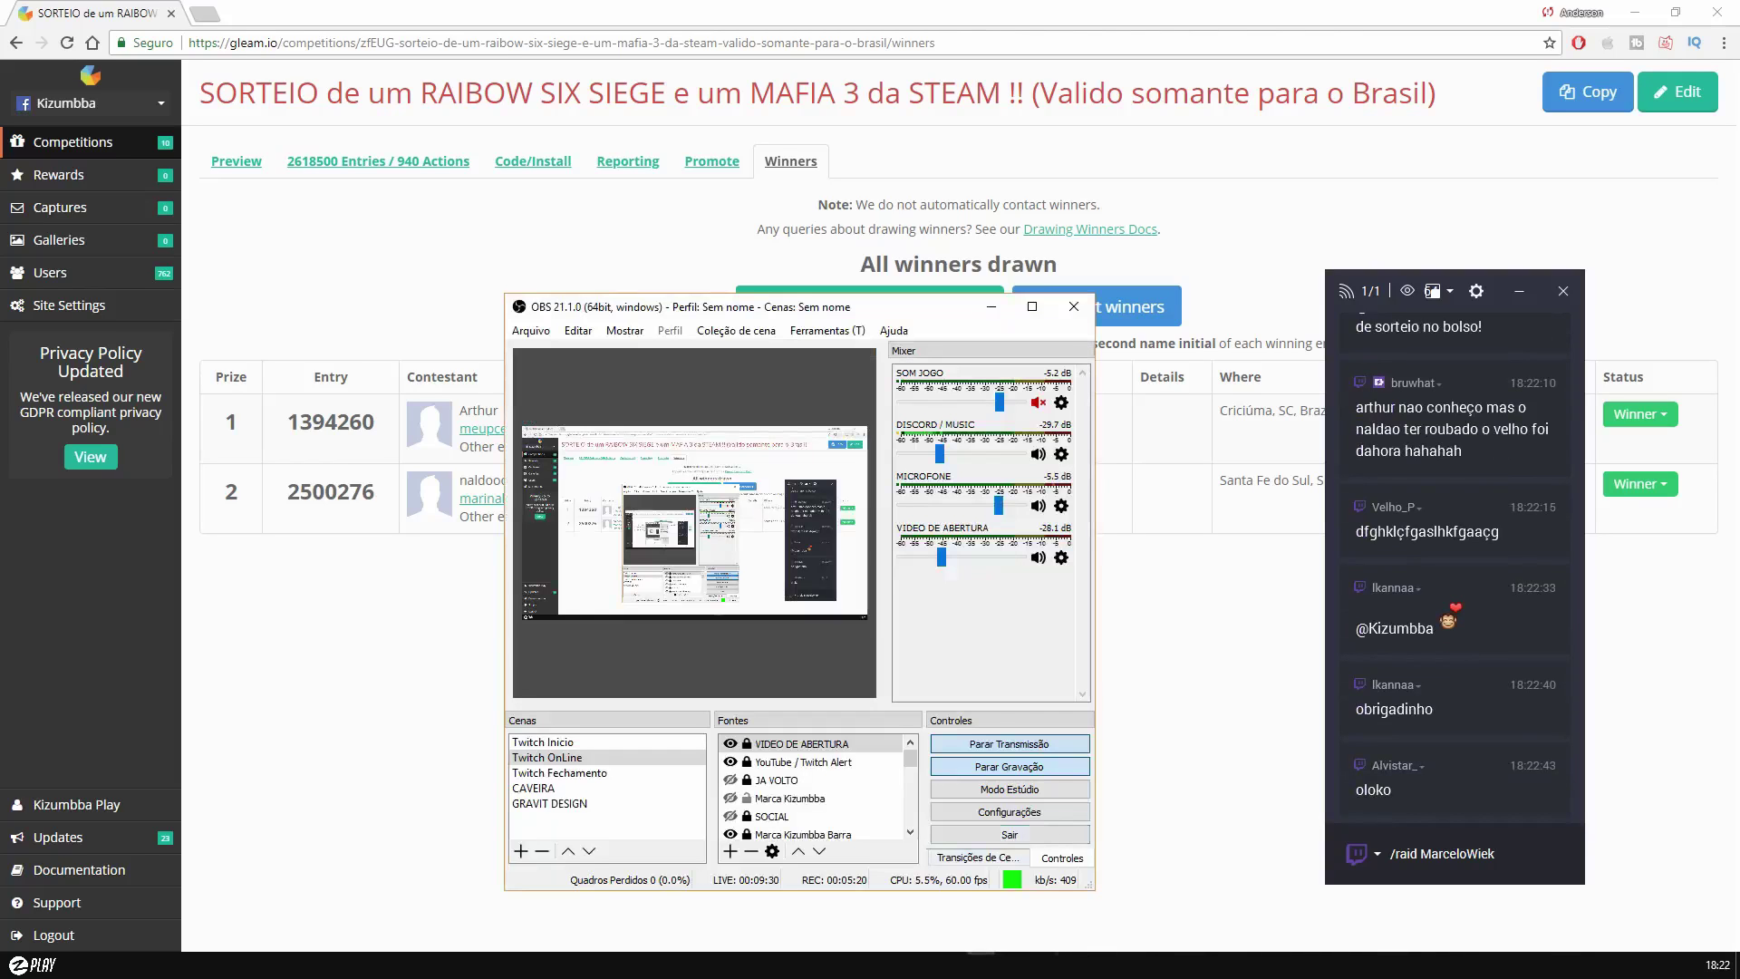